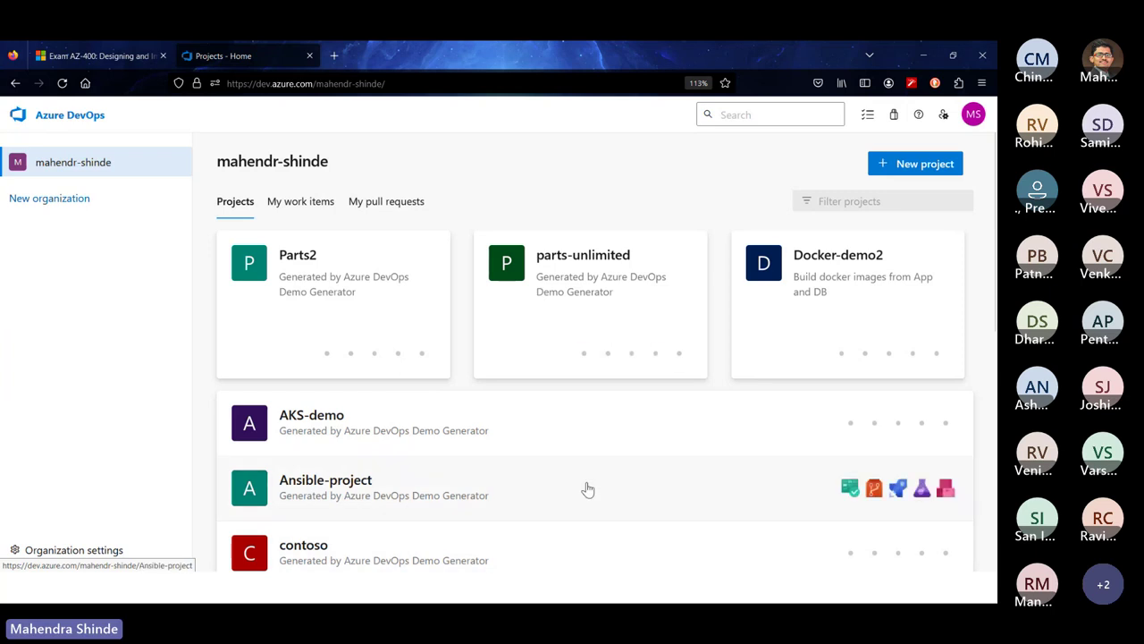
Open the Parts2 project and its list of recently updated work items
click(301, 266)
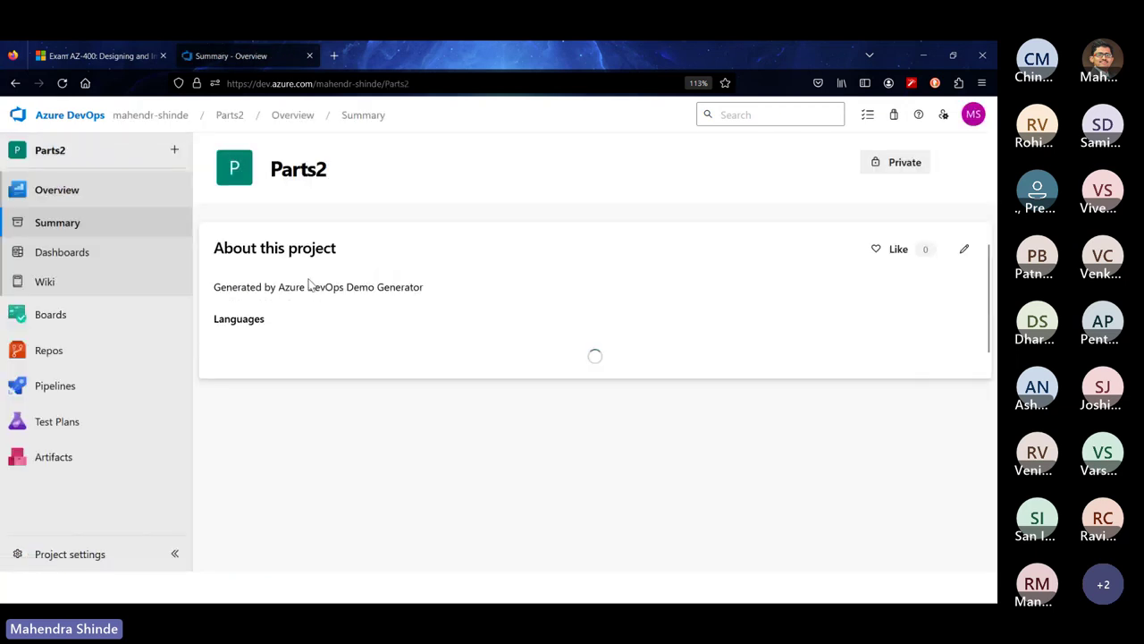
click(52, 321)
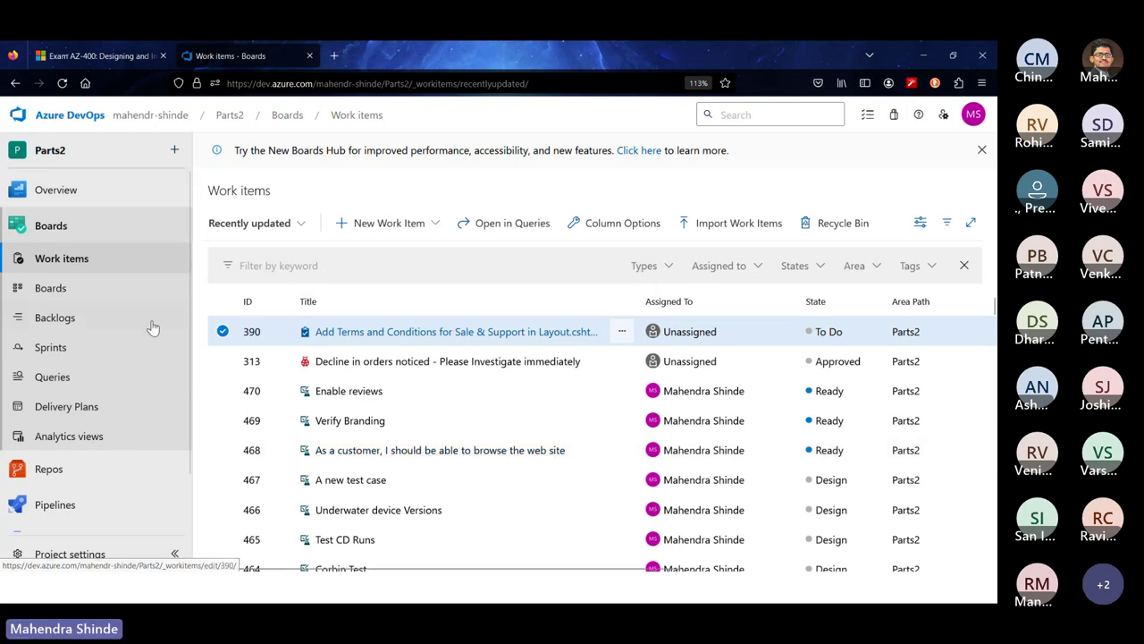
Open the Parts2 Team backlog, dismiss the New Boards popup and collapse the sidebar
click(64, 322)
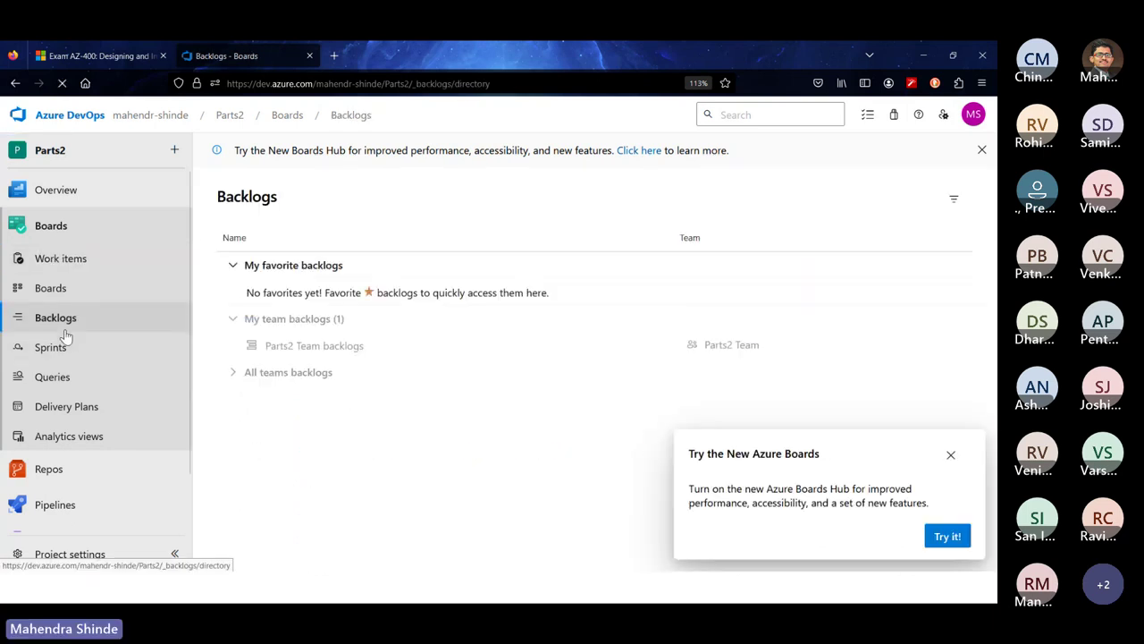
click(313, 346)
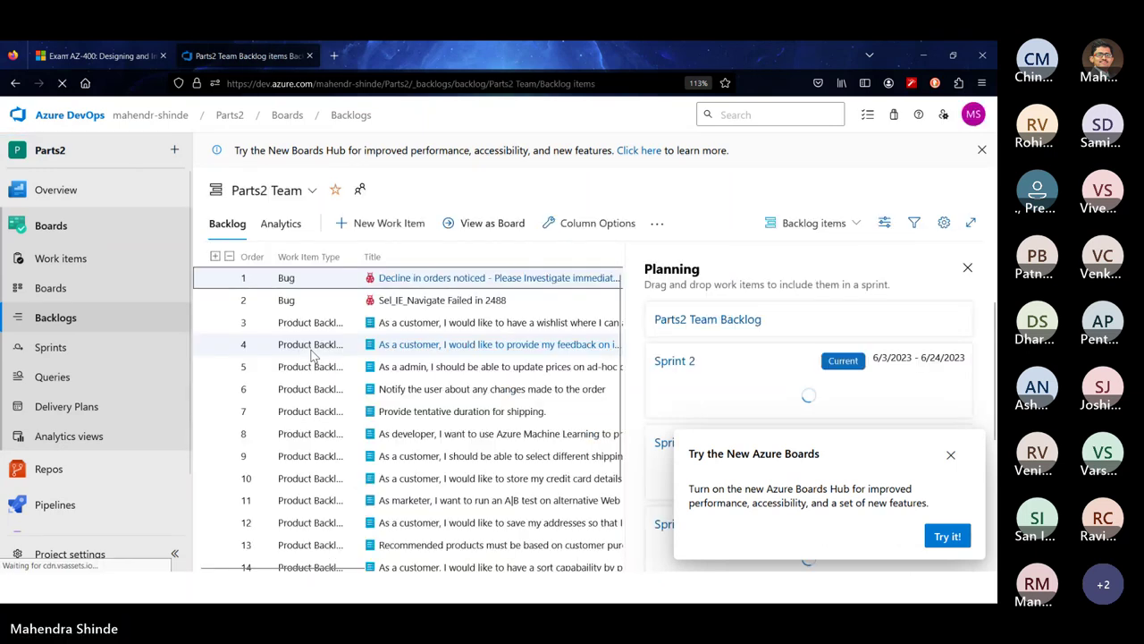
click(950, 454)
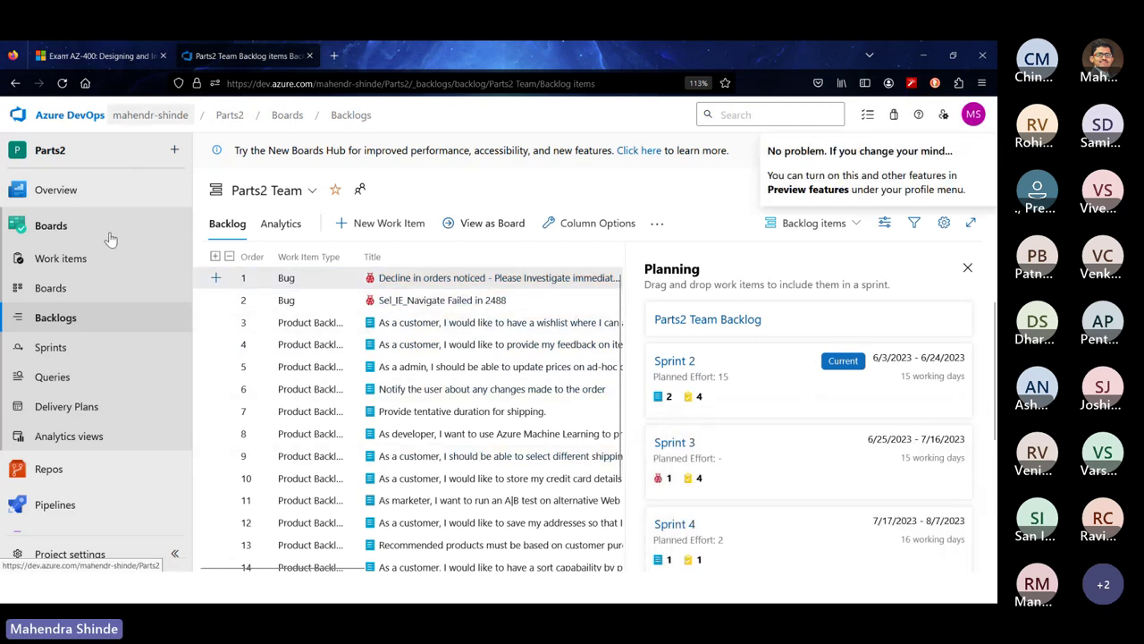
click(175, 556)
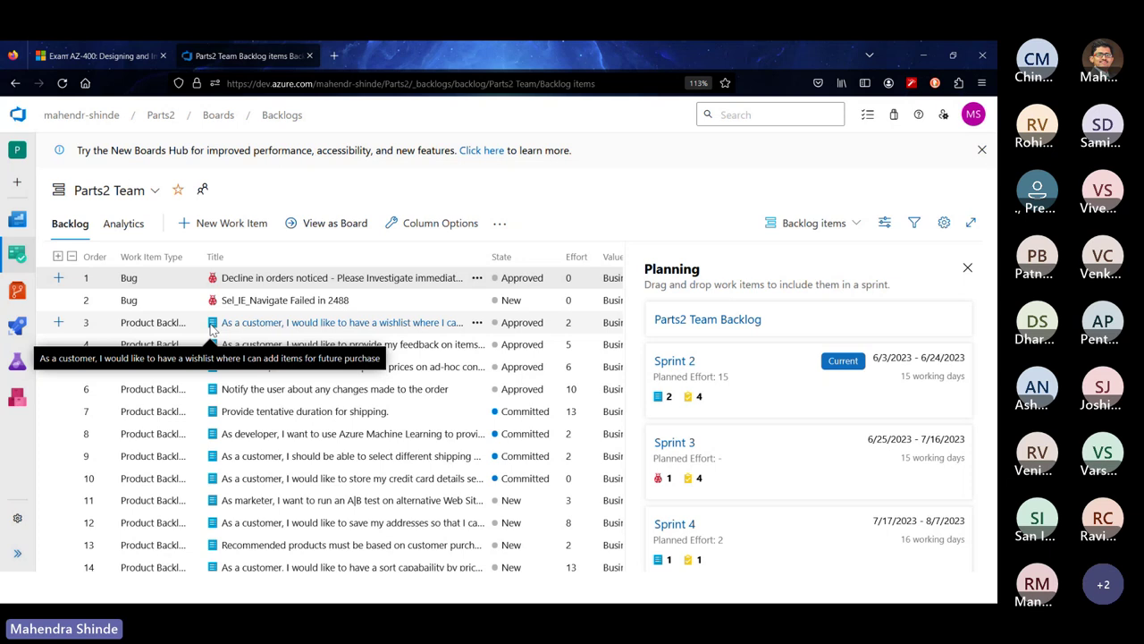
Open work item 353, the wishlist story, and scroll down to its Discussion section
click(295, 327)
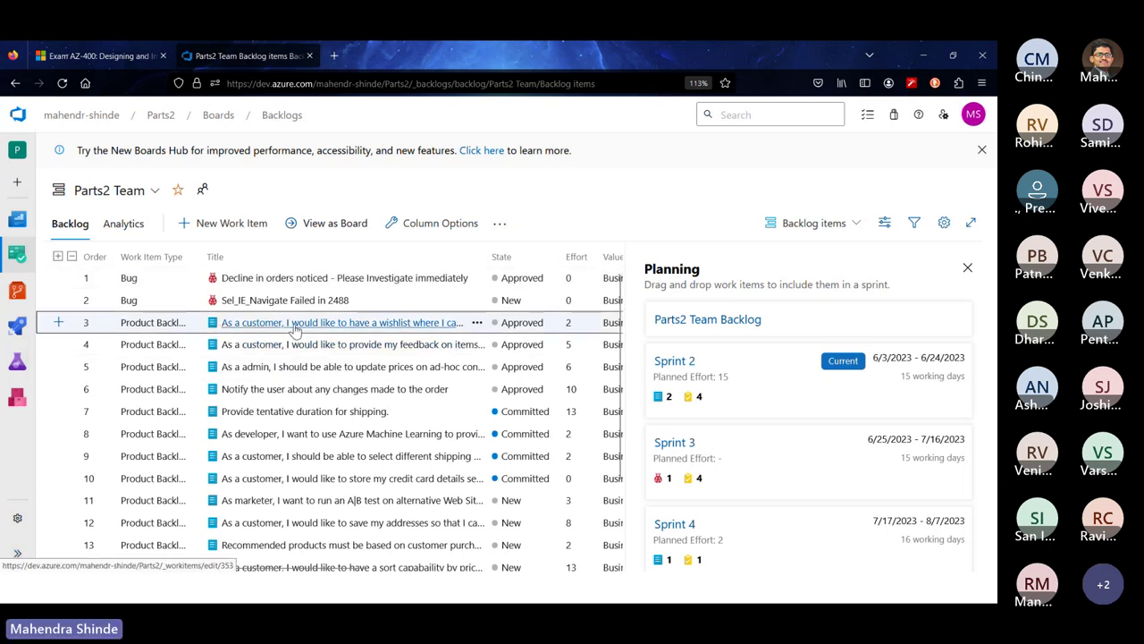
click(295, 327)
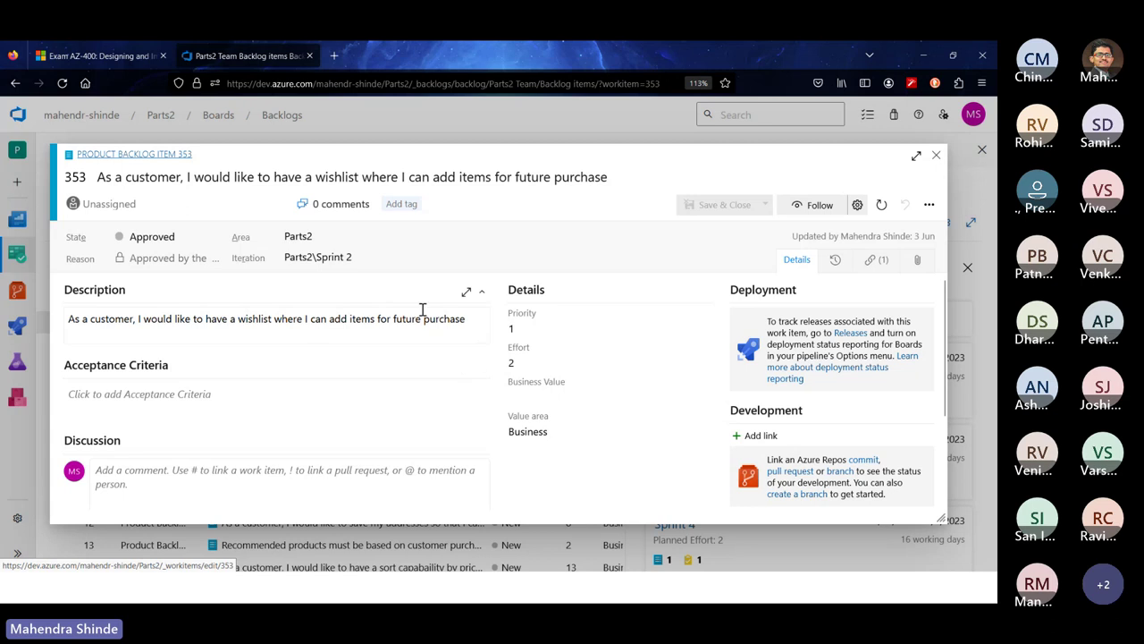
click(936, 155)
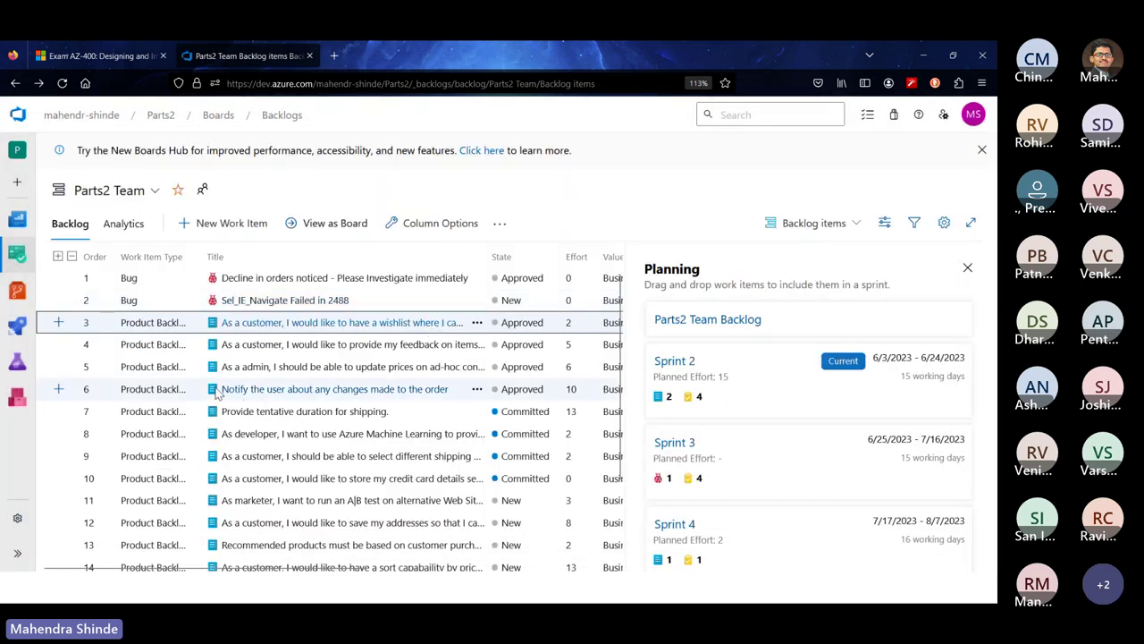
click(275, 324)
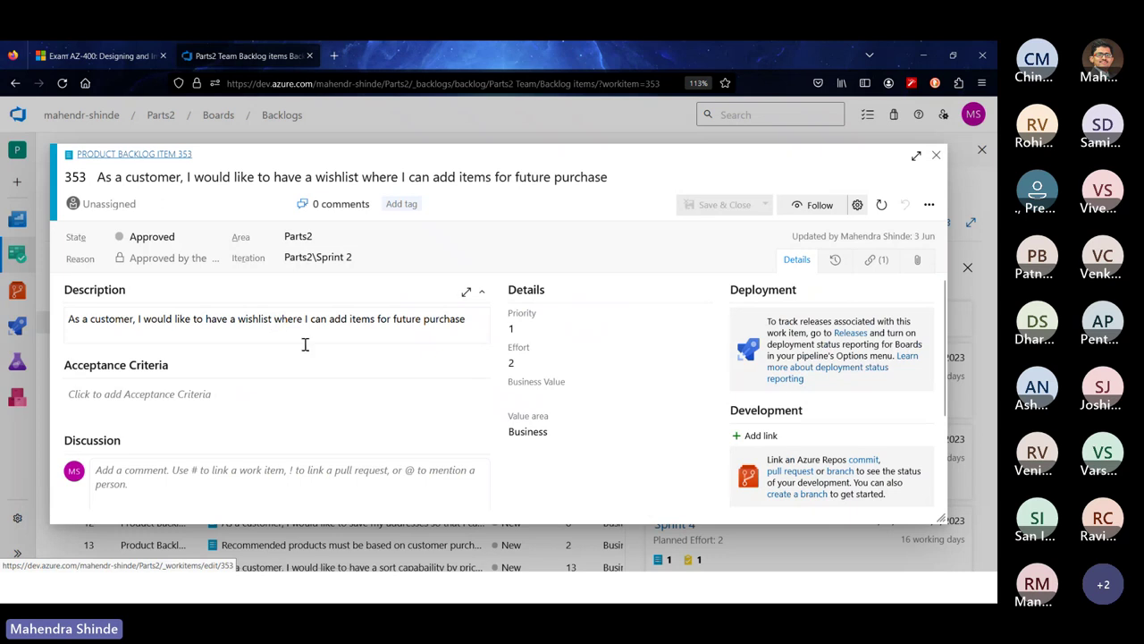
scroll(348, 373, down, 3)
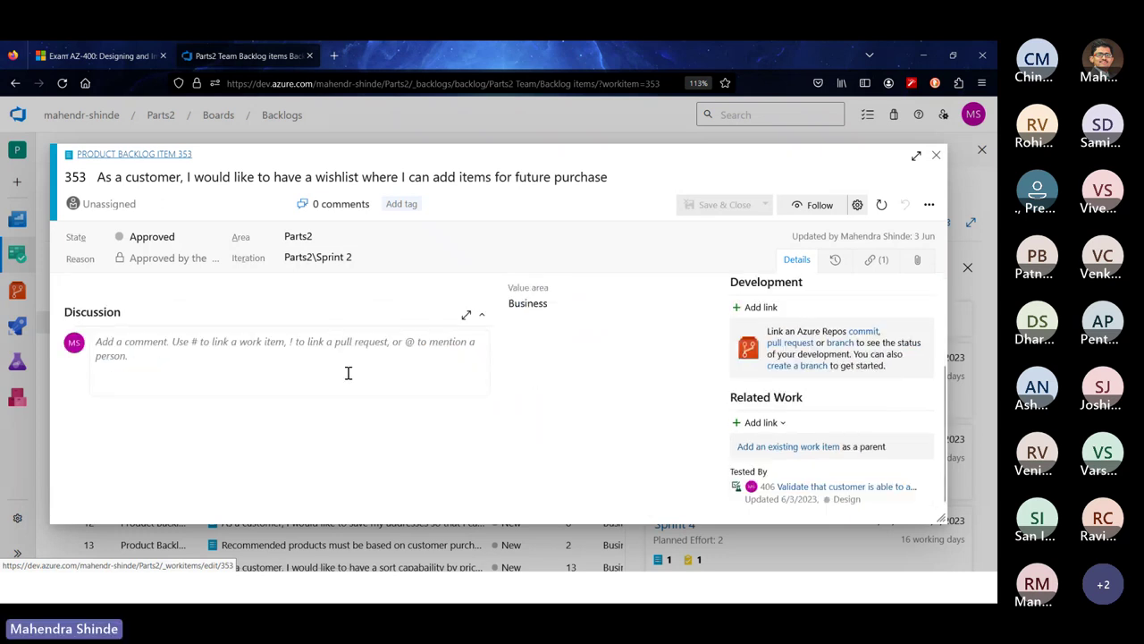
scroll(348, 375, up, 3)
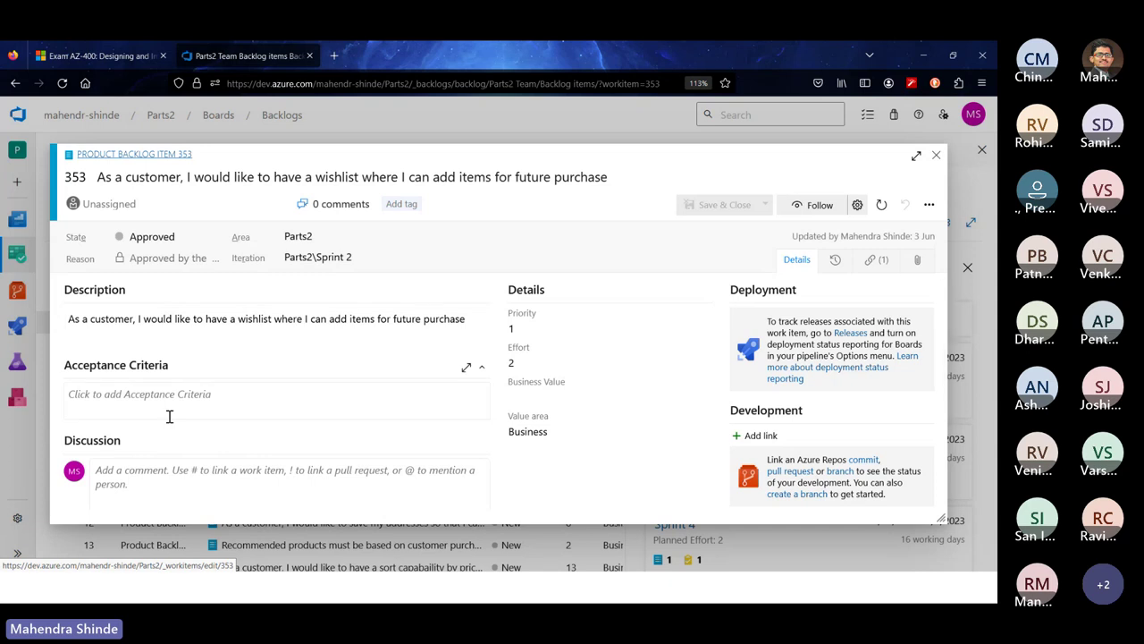
scroll(169, 415, down, 3)
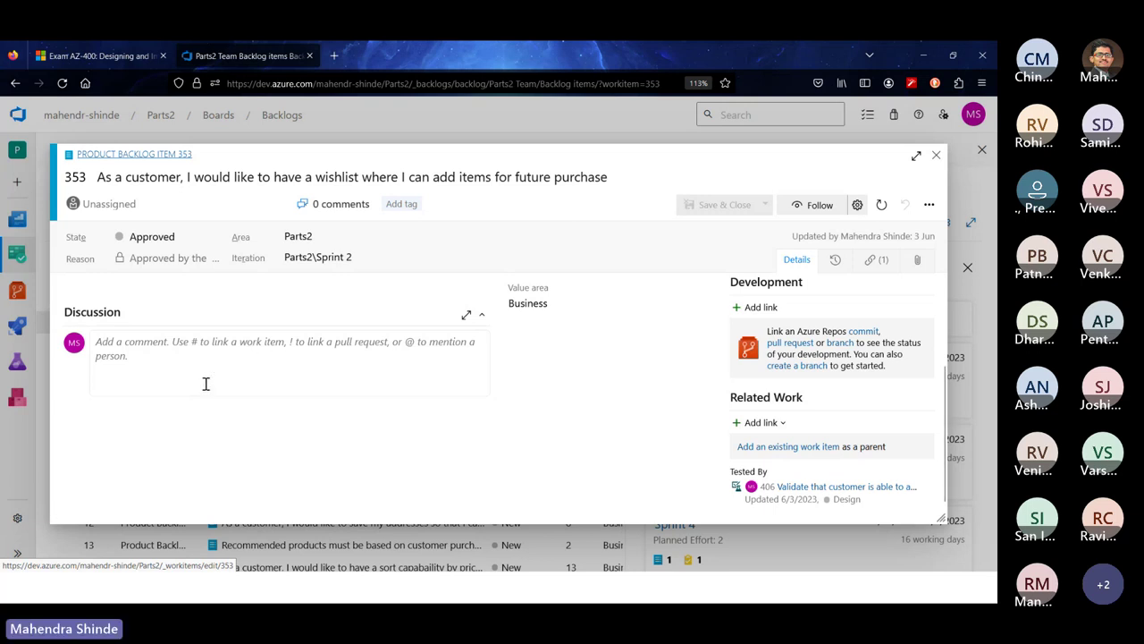
Post a comment on item 353 @-mentioning a teammate: 'Are you sure this feature is needed in spring 2 ?'
click(153, 362)
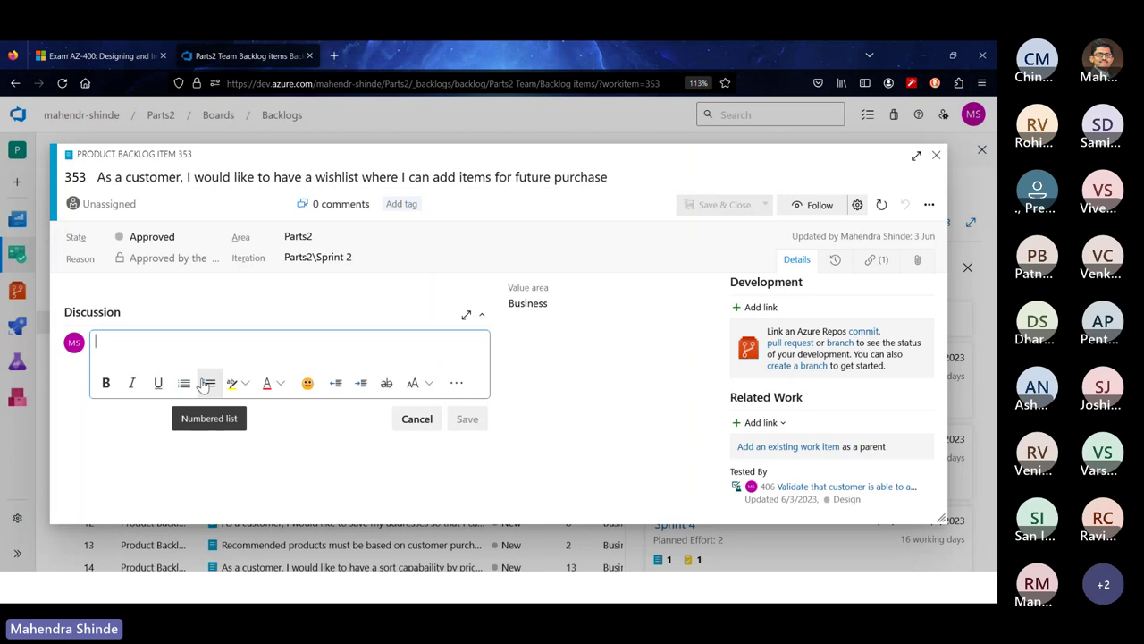
text(@)
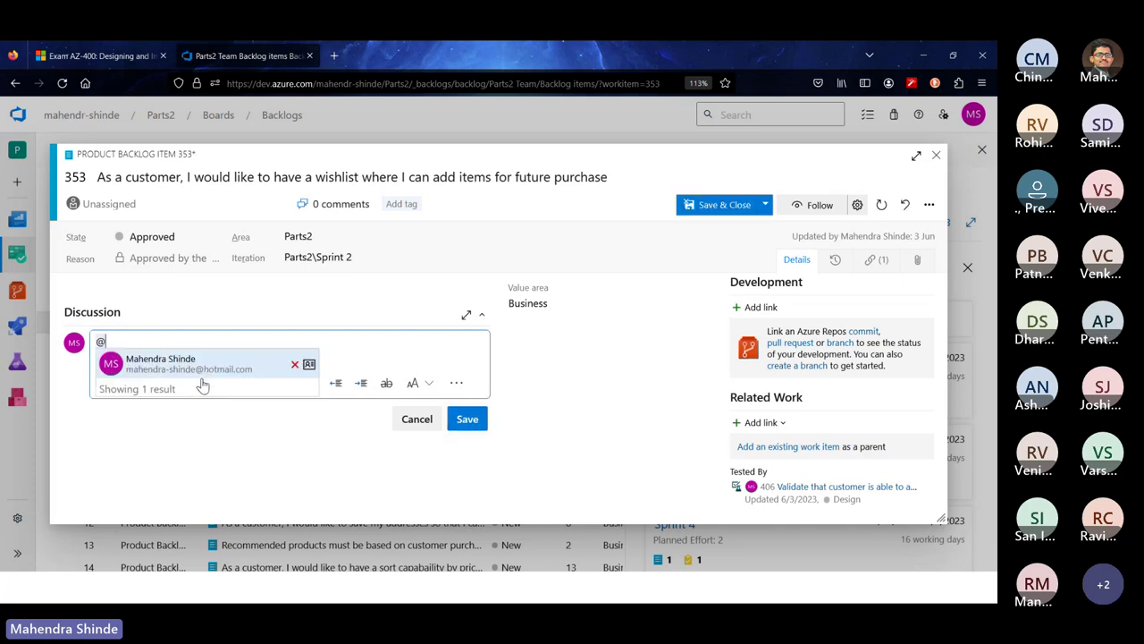
click(238, 370)
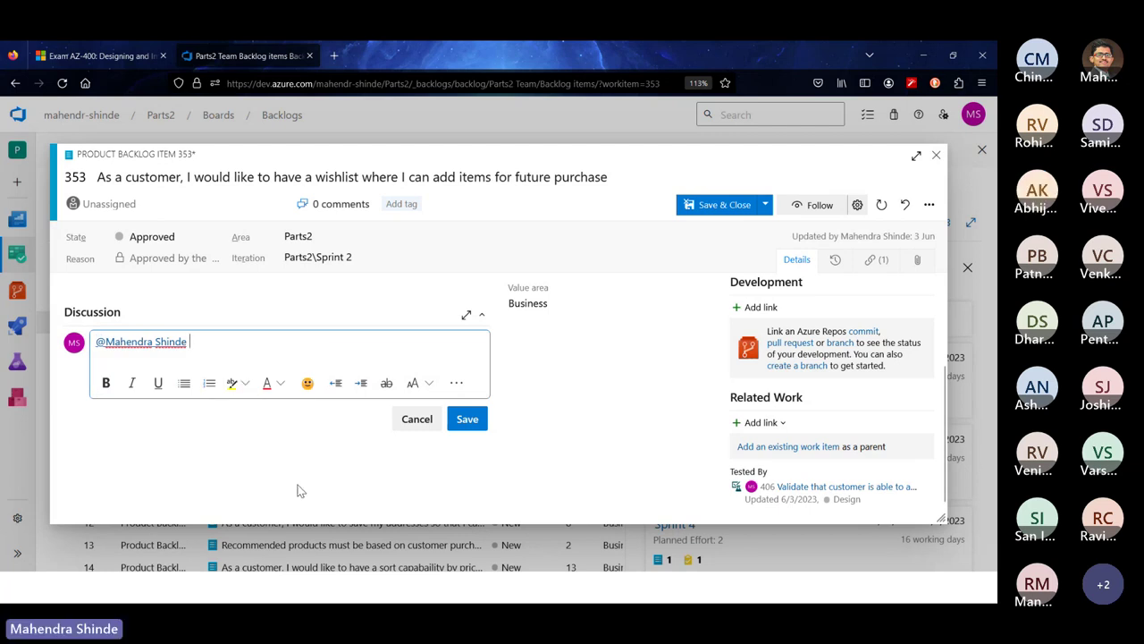
text(Are you sho)
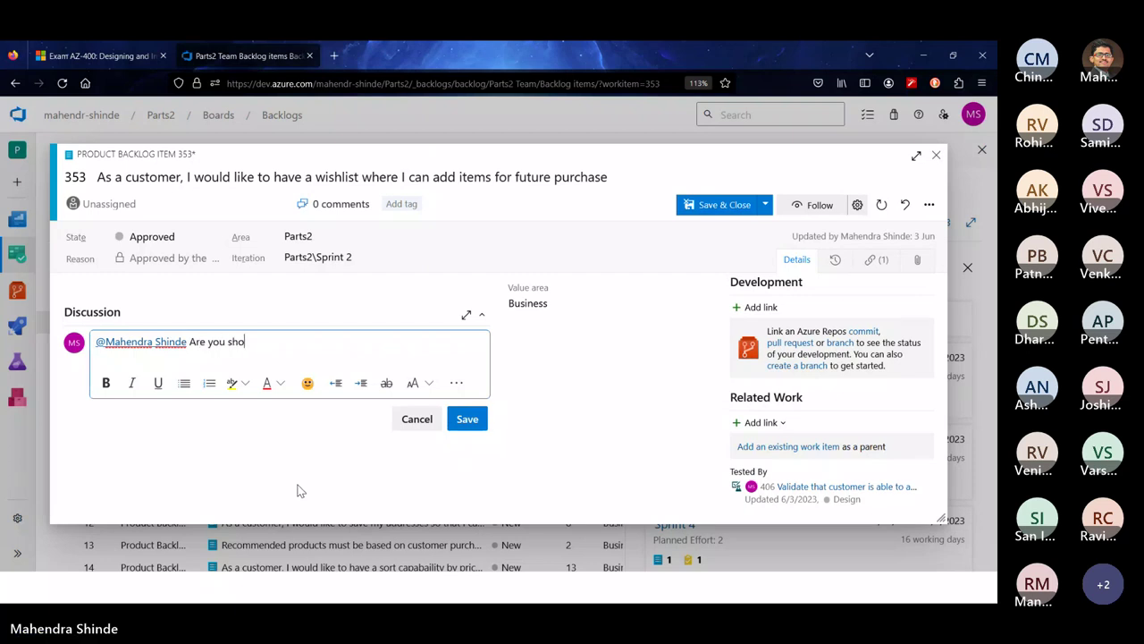
key(BackSpace)
key(BackSpace)
text(ure)
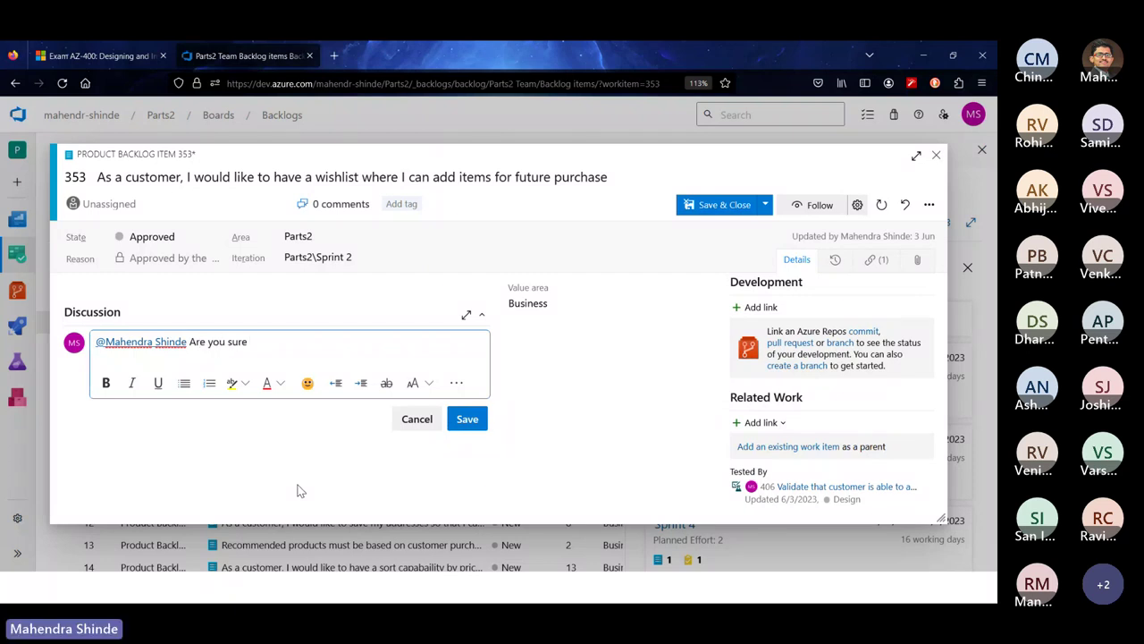
text( this fea)
key(BackSpace)
text(feature is needed in s)
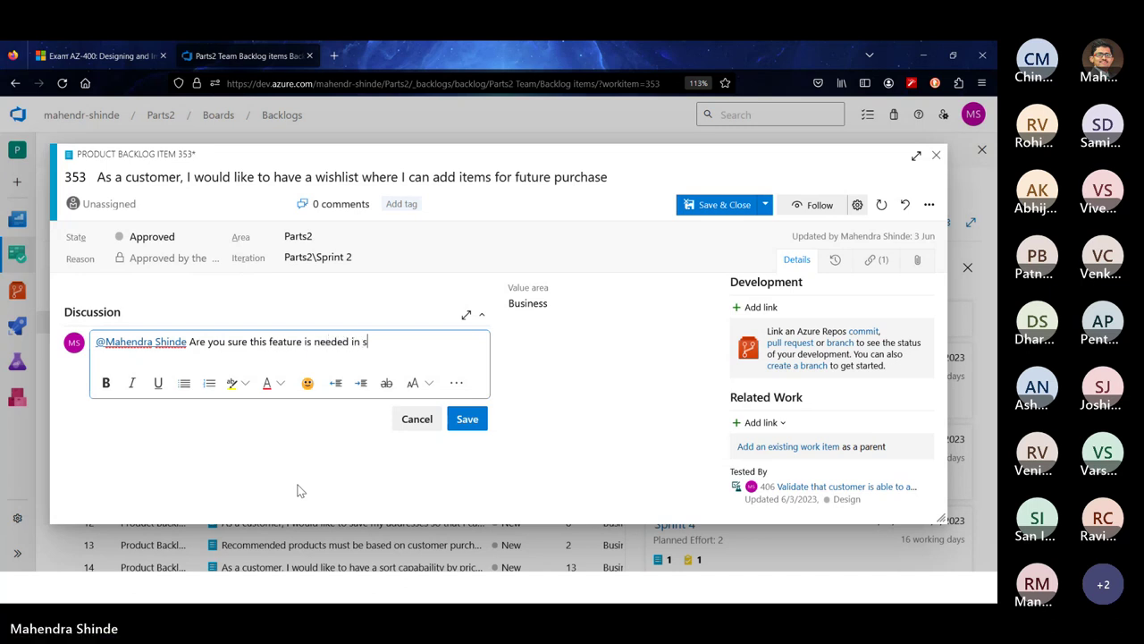
text(pring 2 )
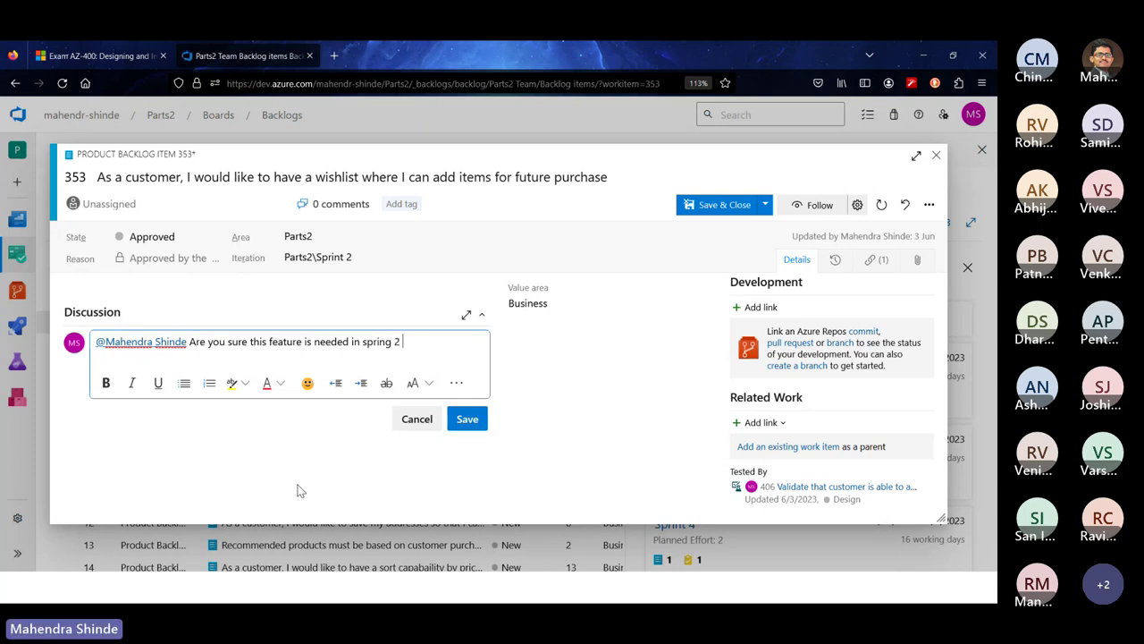
text(?)
click(466, 420)
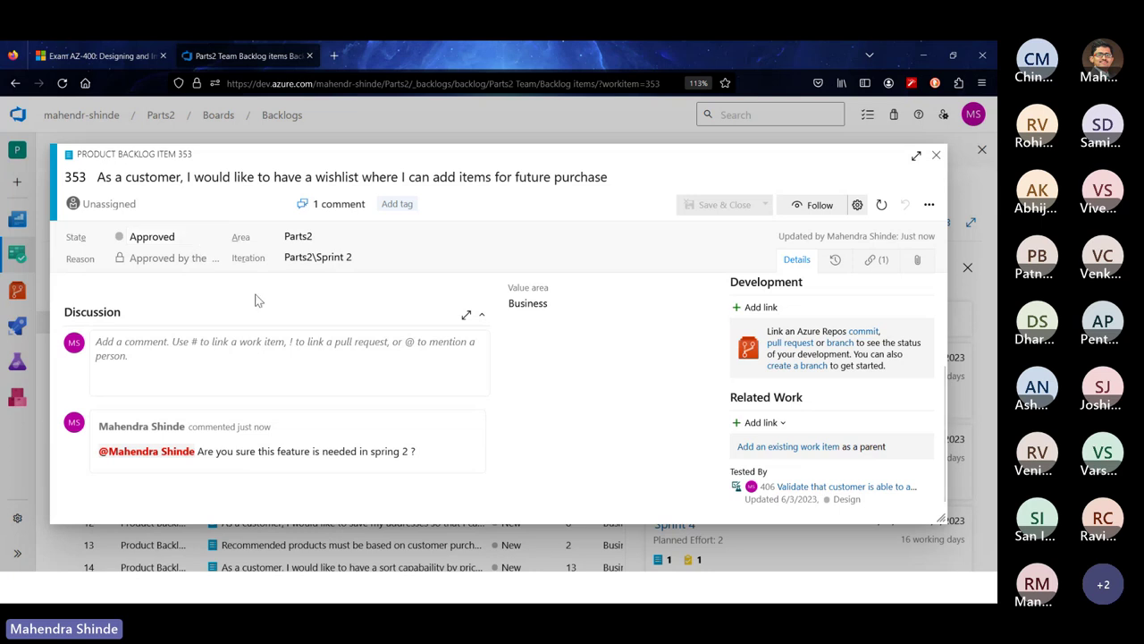
Load hotmail.com in a new browser tab
click(334, 56)
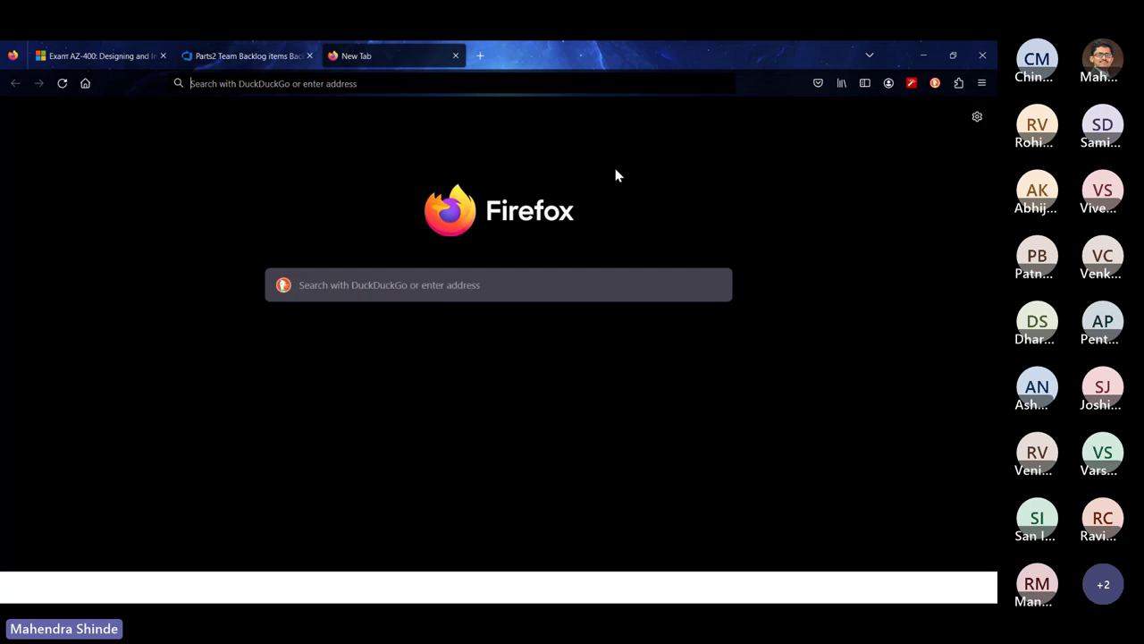
text(hot)
key(BackSpace)
key(BackSpace)
key(BackSpace)
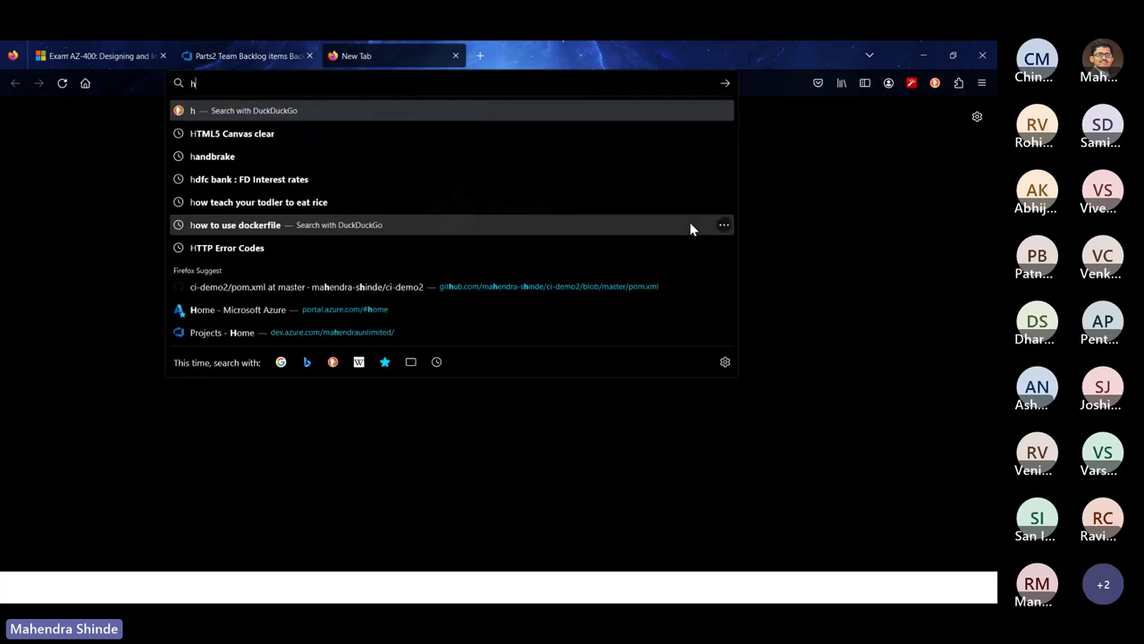
text(otmail.com)
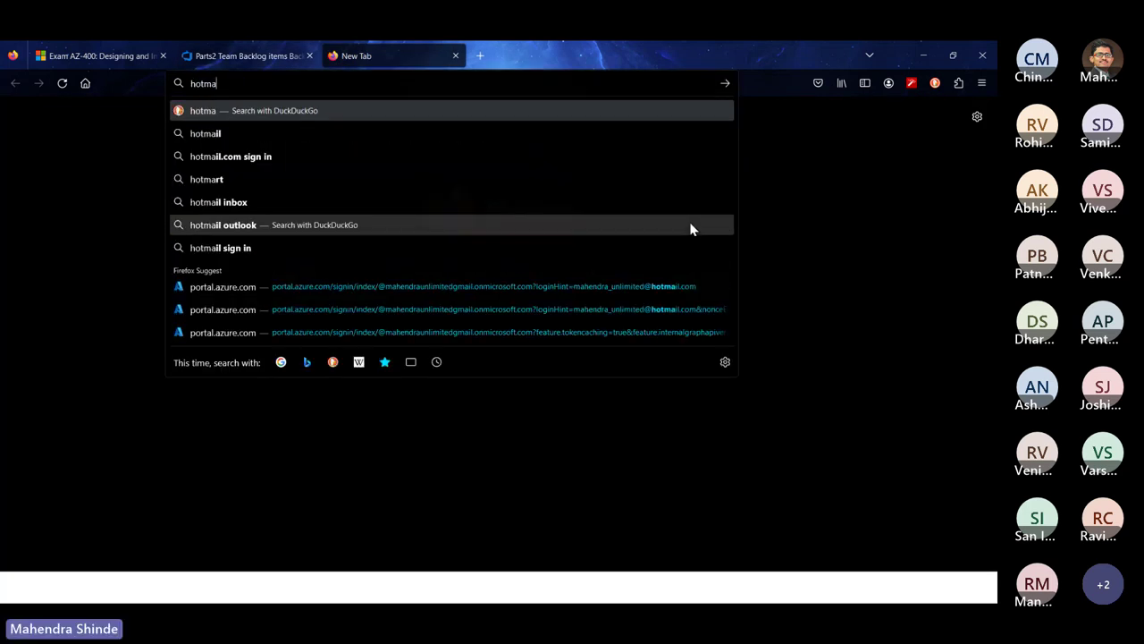
key(Return)
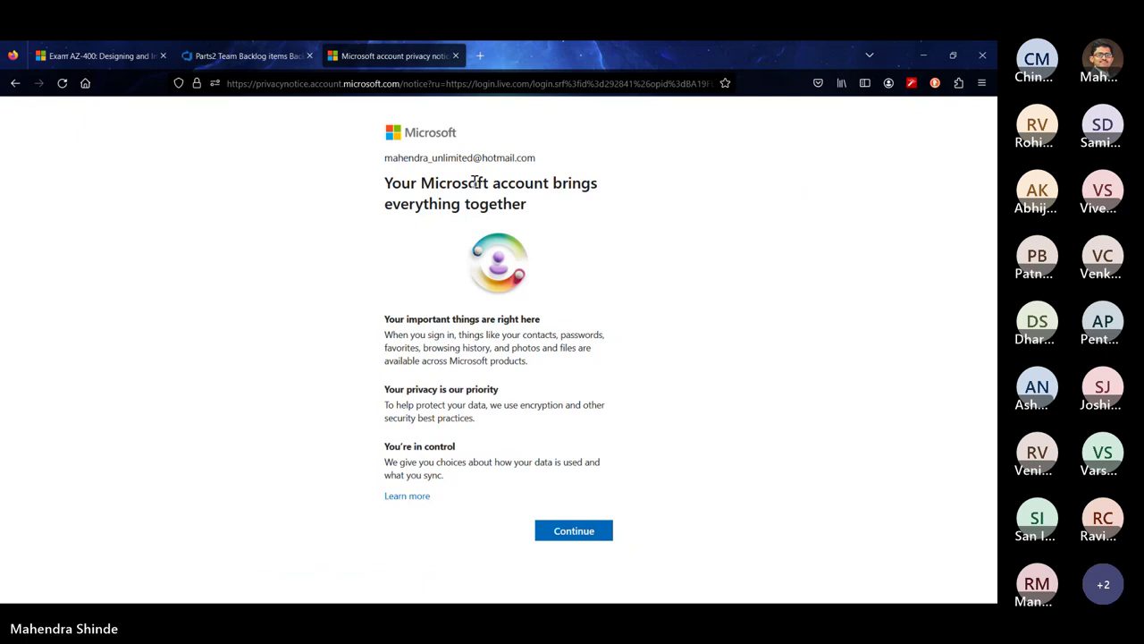
Get past the Microsoft account notice and open a new Firefox private window
click(569, 534)
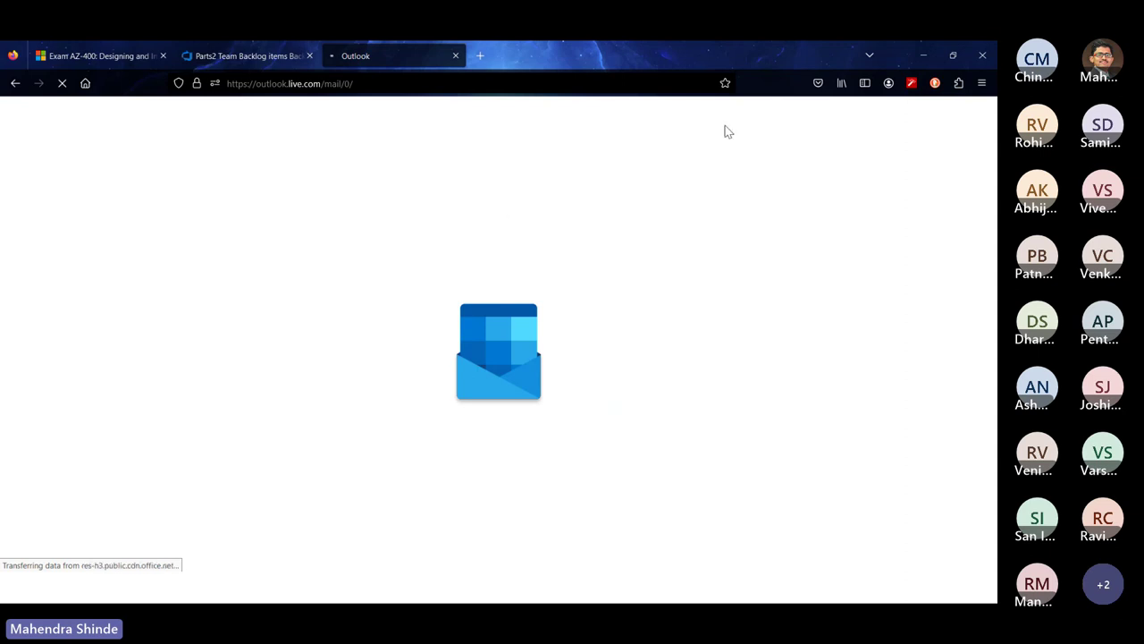
click(981, 83)
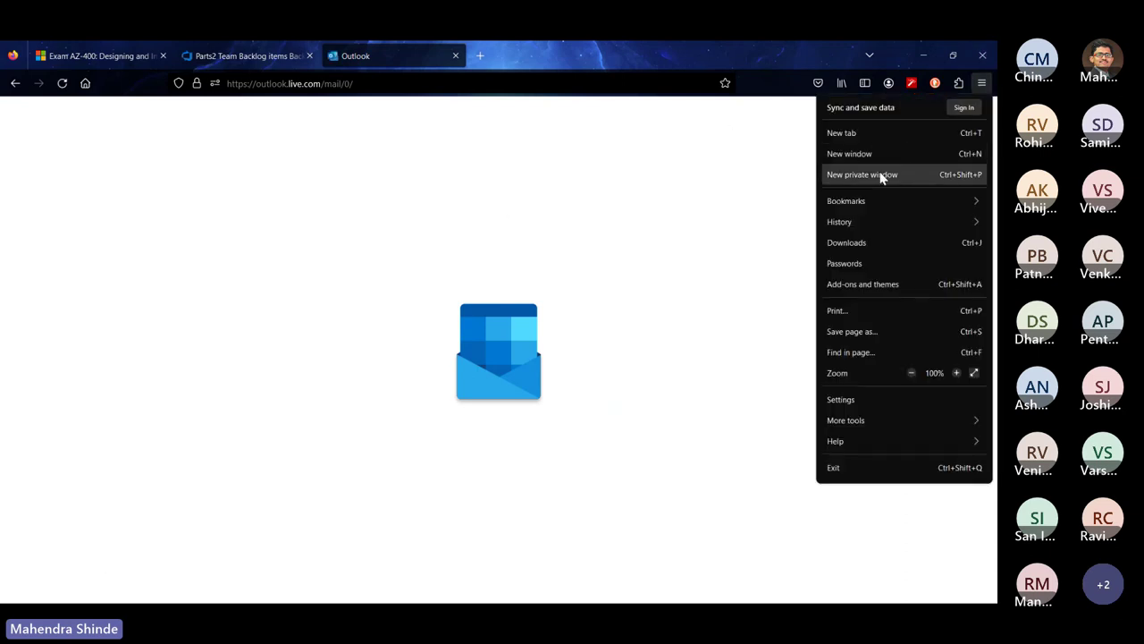
click(881, 175)
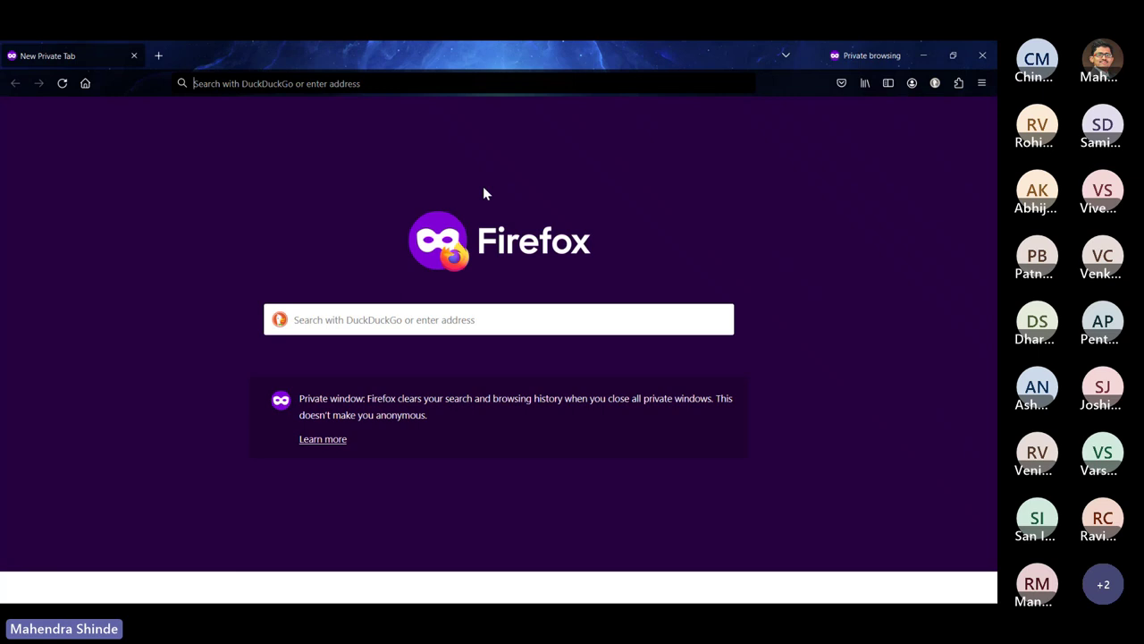
Go to hotmail.com in the private window
text(hotm)
key(Return)
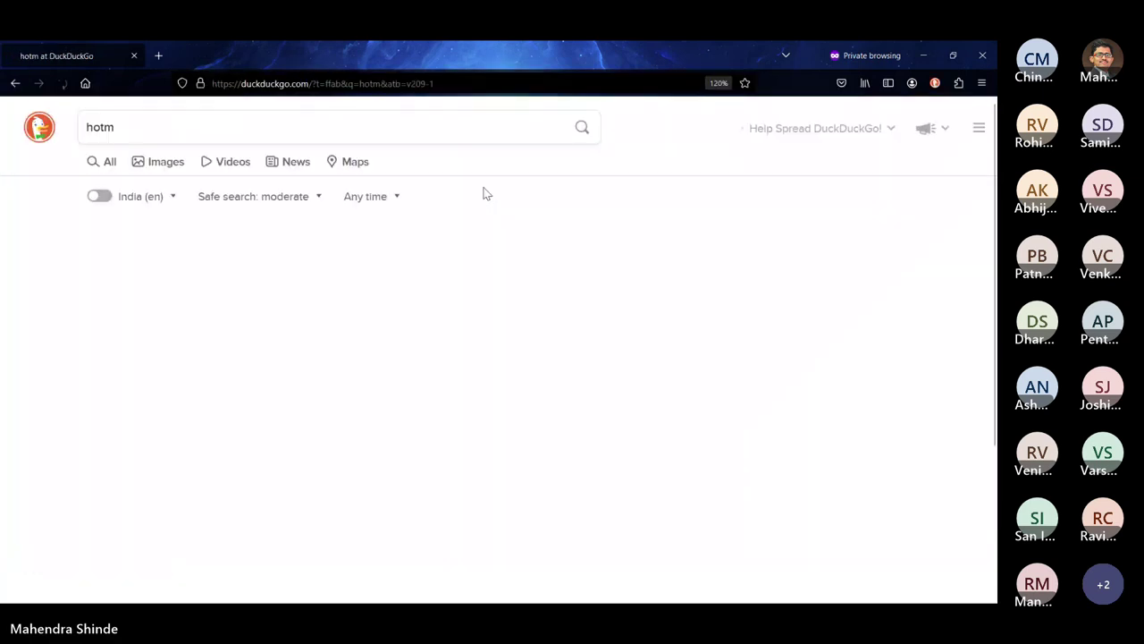
key(ctrl+l)
text(g)
key(BackSpace)
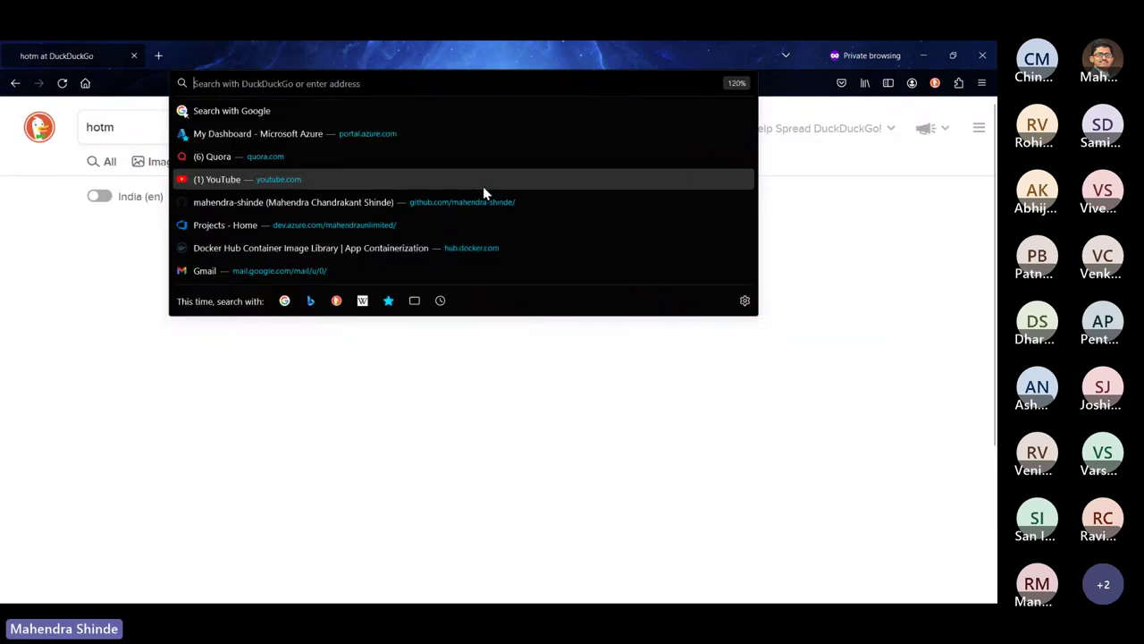
text(hotmail.com)
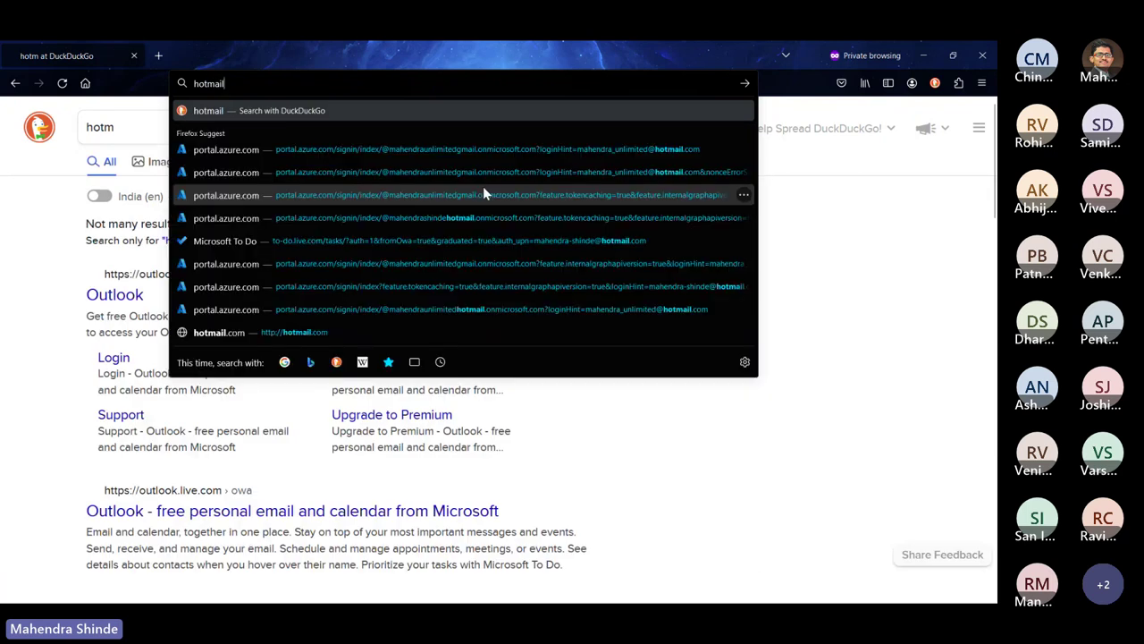
key(Return)
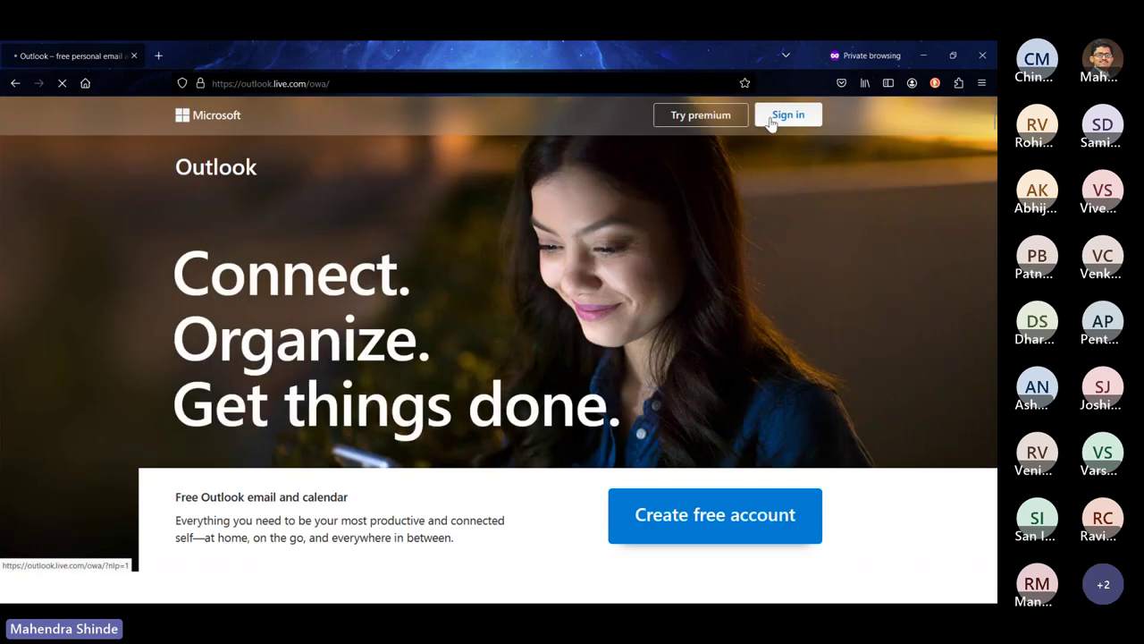
Start Microsoft sign-in with the account's e-mail address, then return to the regular inbox
click(773, 118)
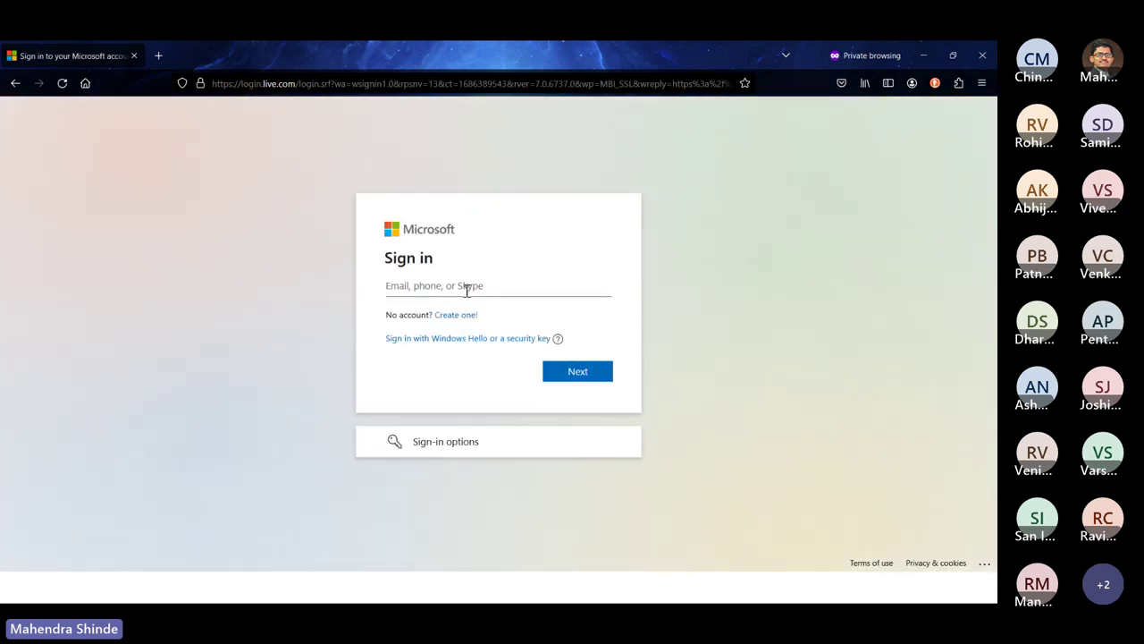
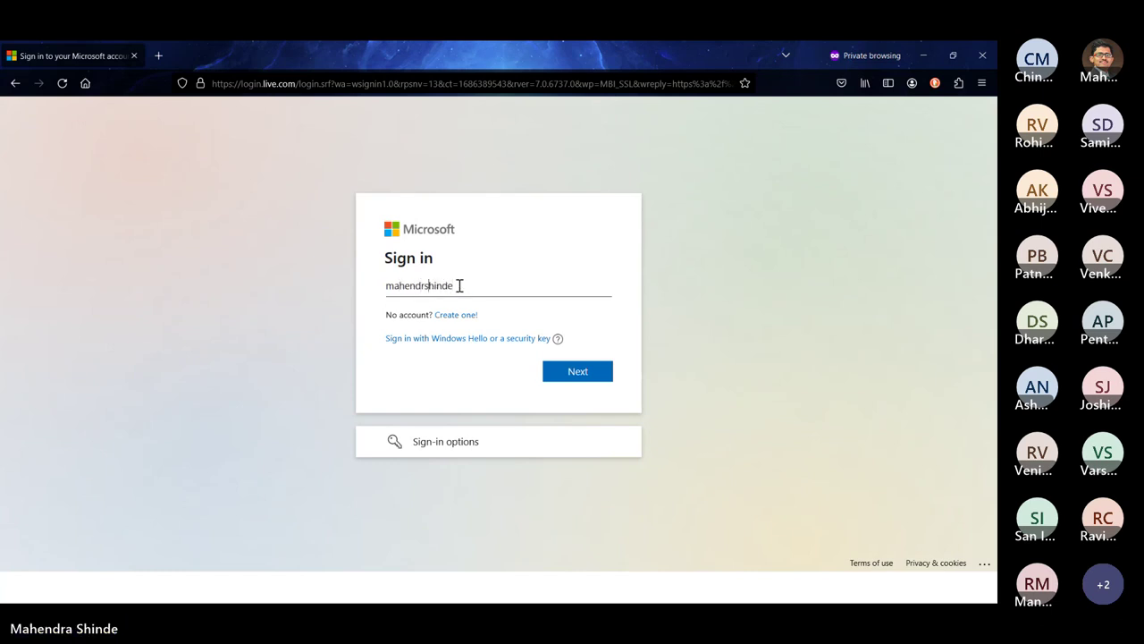
key(Left)
key(Left)
key(Left)
key(Left)
key(Left)
key(Left)
key(alt+Tab)
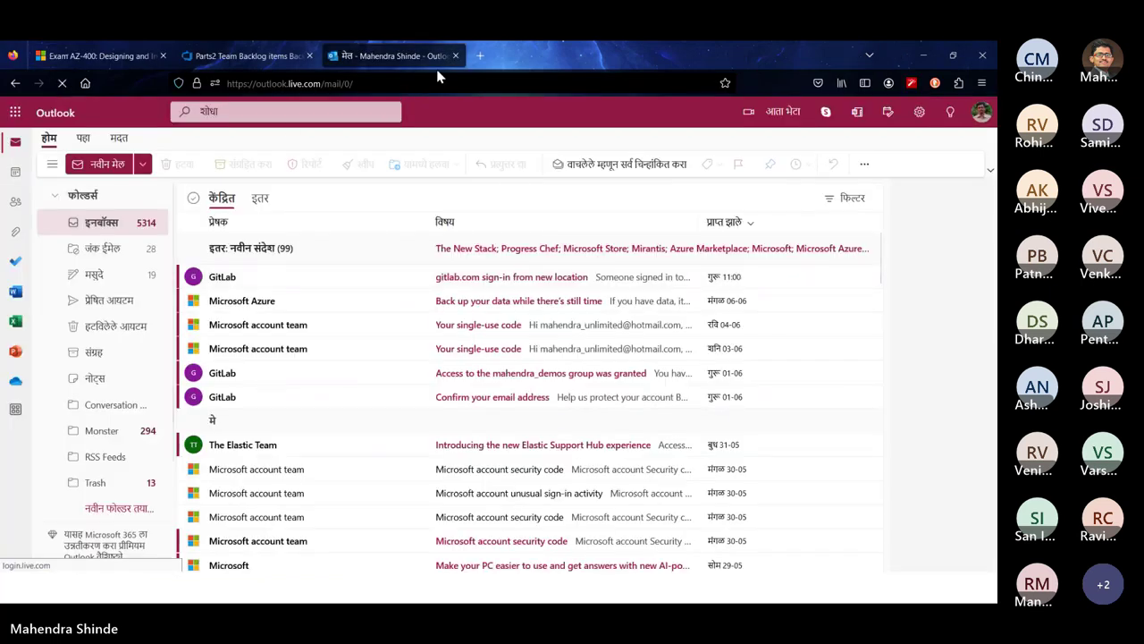
click(455, 55)
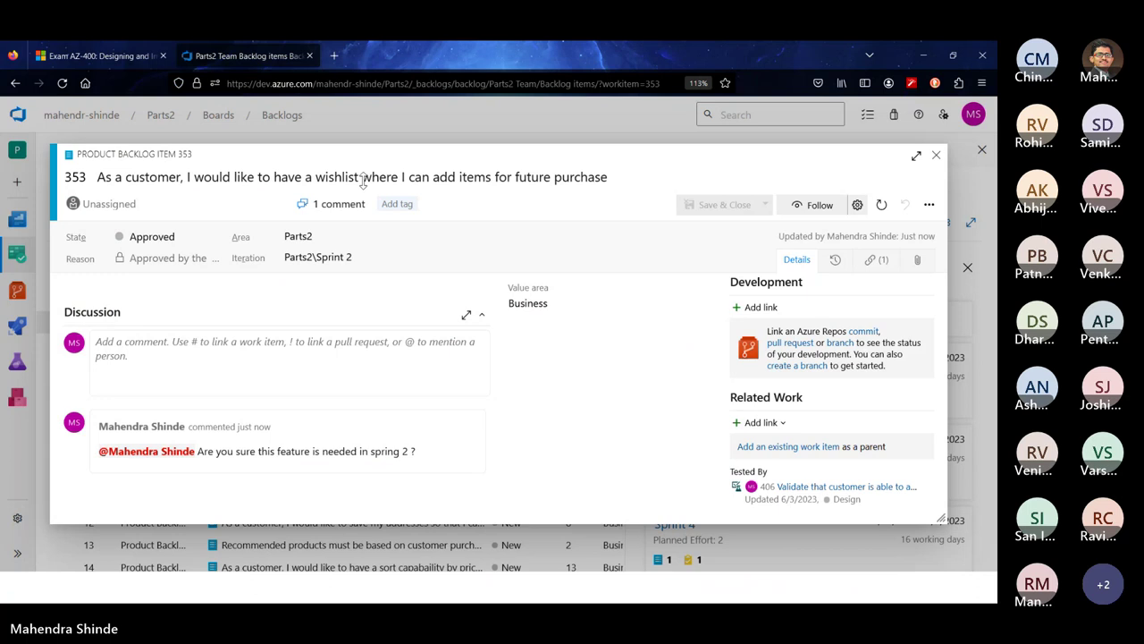
click(154, 452)
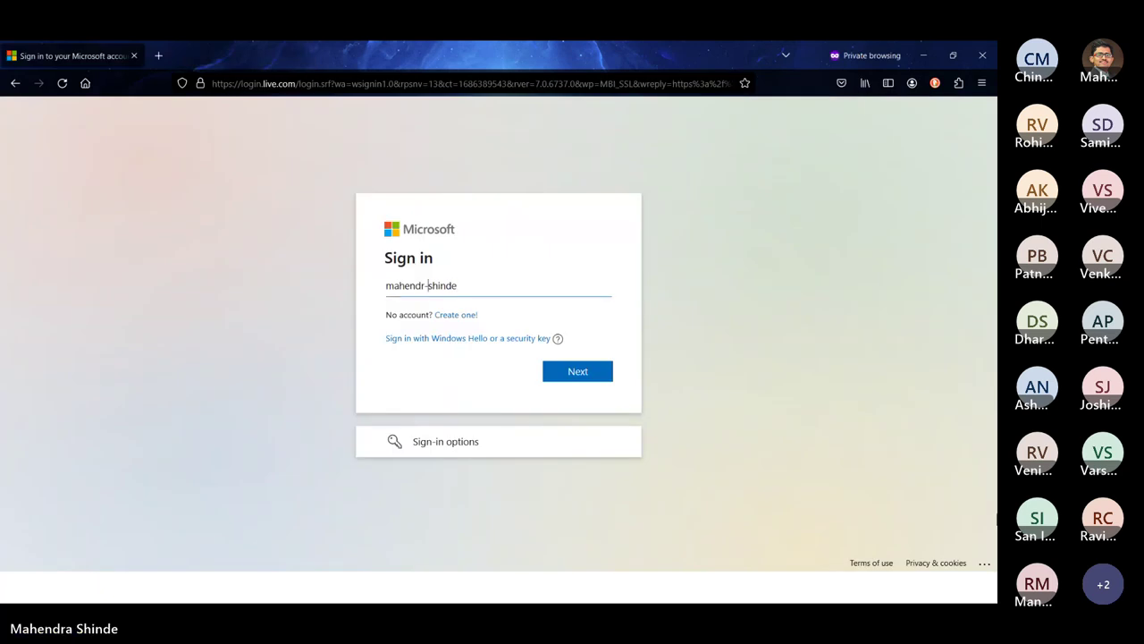
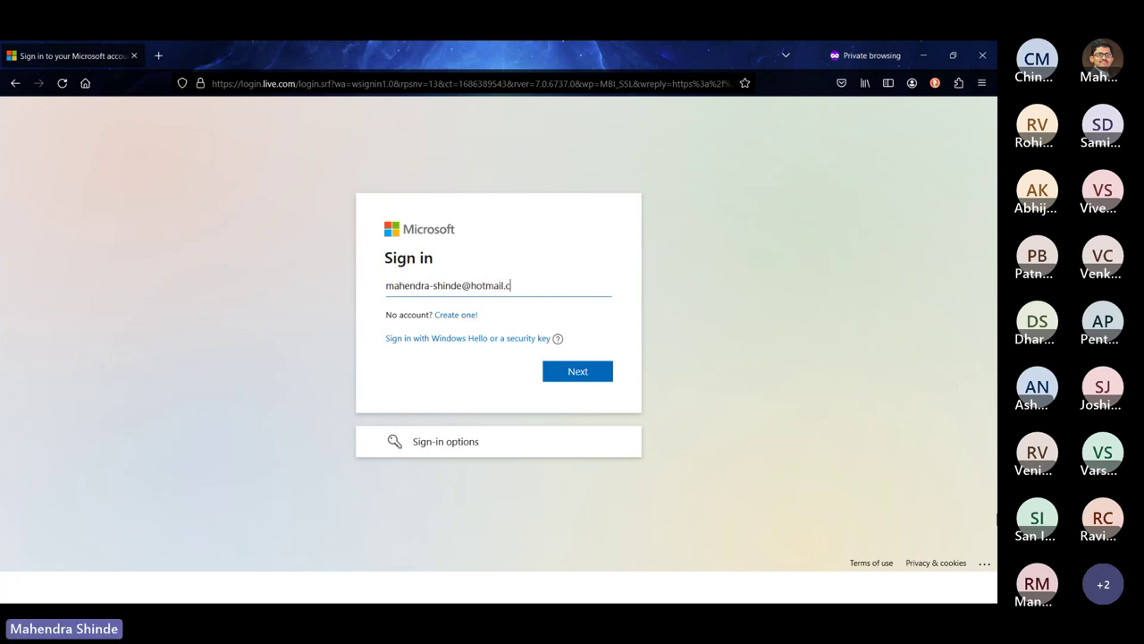
key(Return)
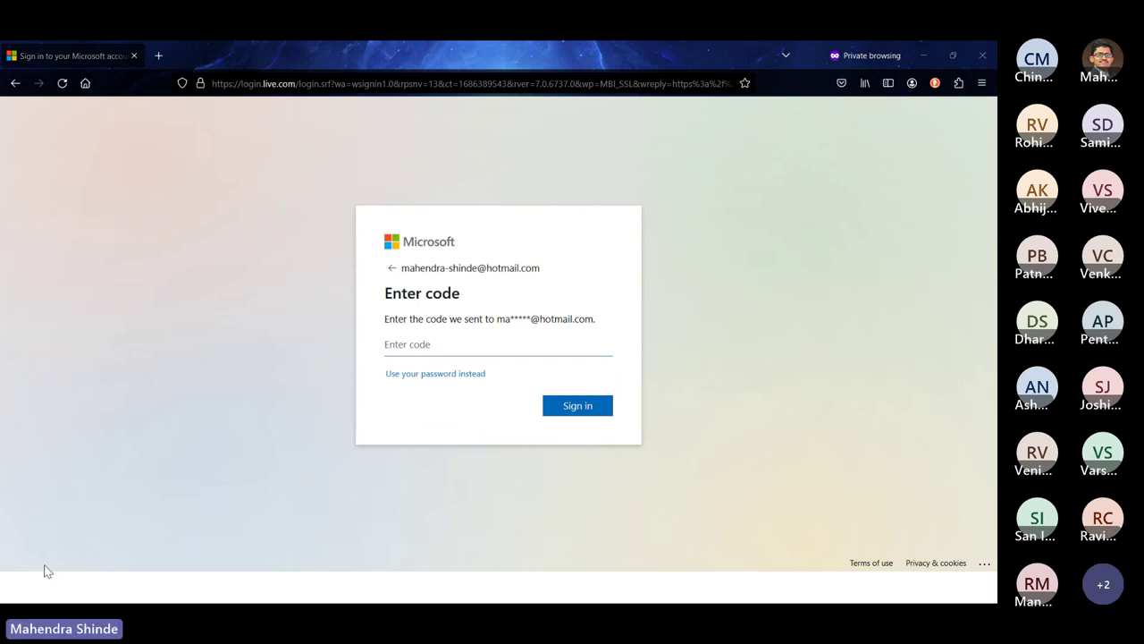
key(alt+Tab)
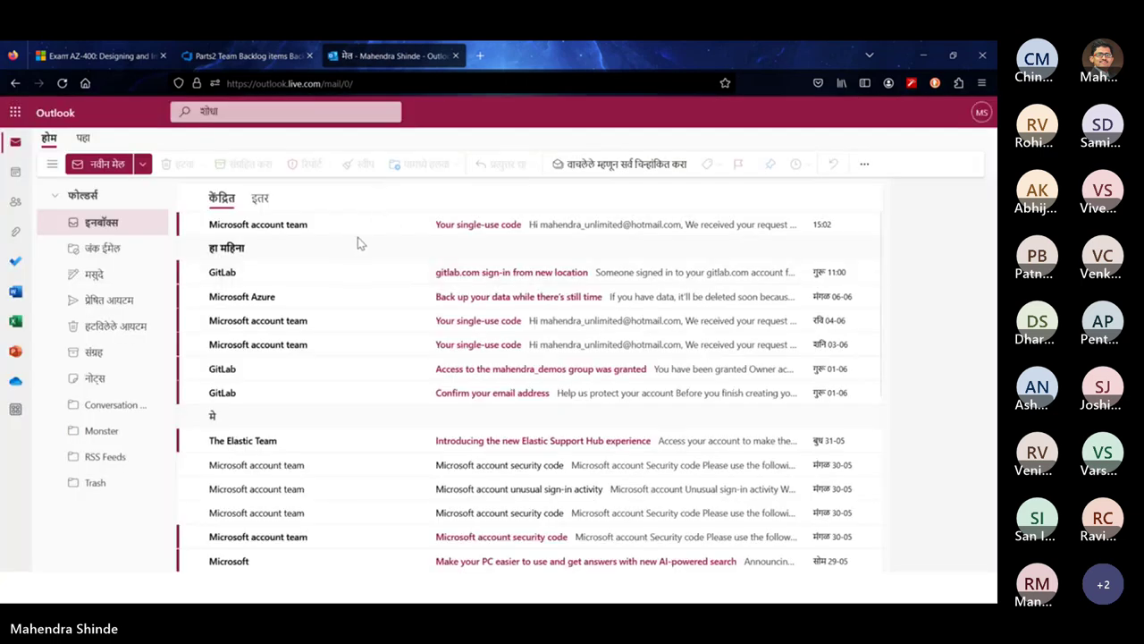
Paste the emailed single-use code into the private window's sign-in and decline staying signed in
click(373, 224)
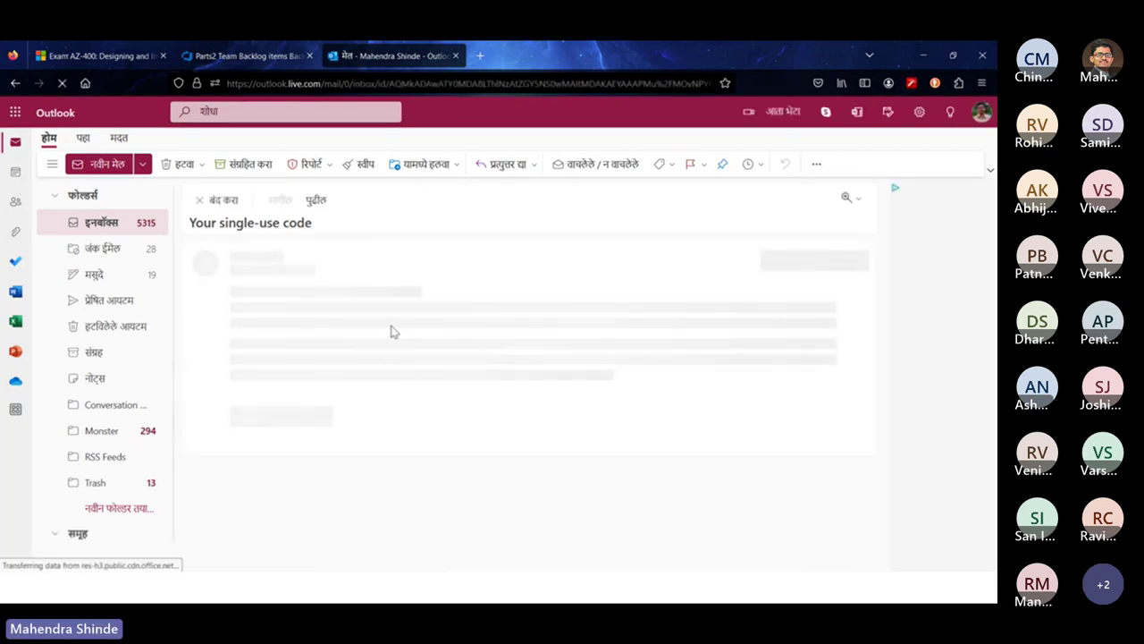
double_click(302, 350)
key(ctrl+c)
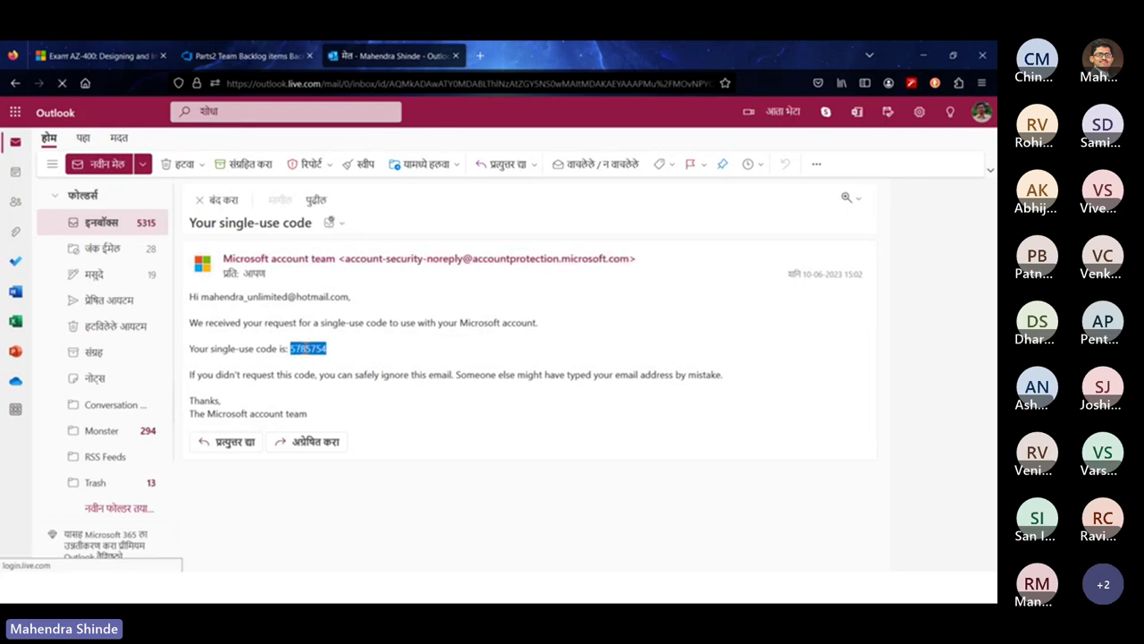
key(alt+Tab)
key(ctrl+v)
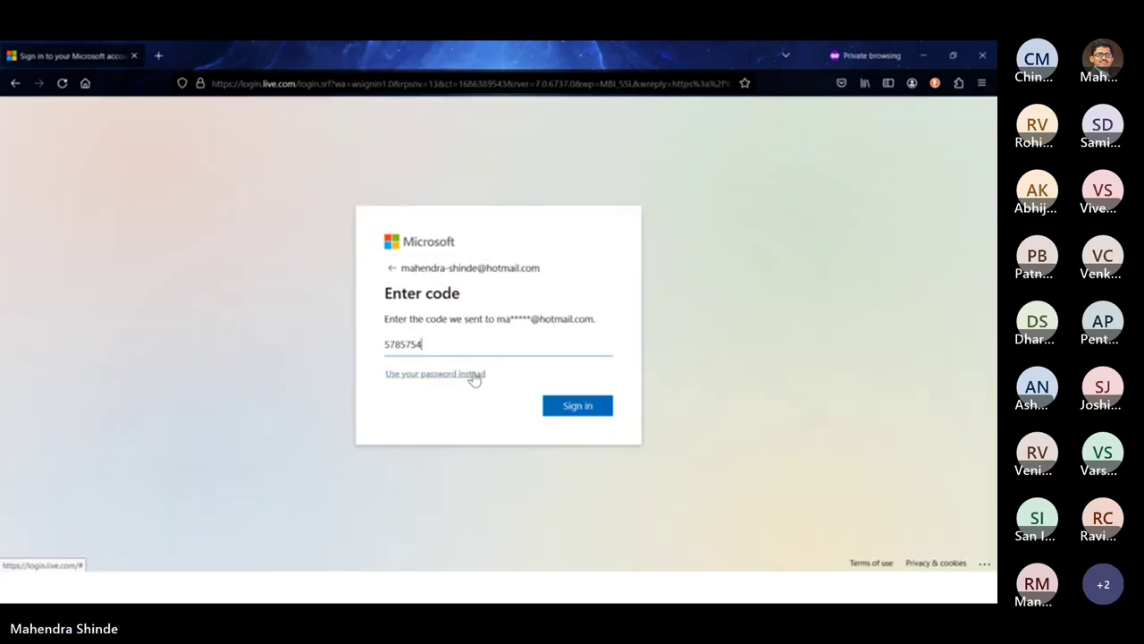
click(559, 408)
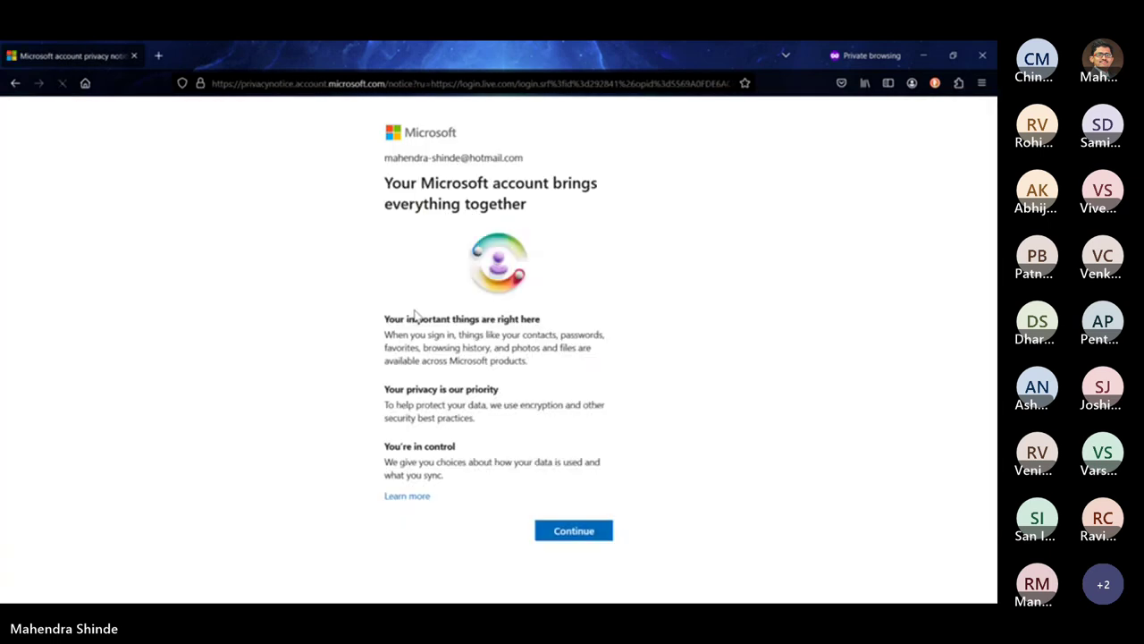
click(557, 539)
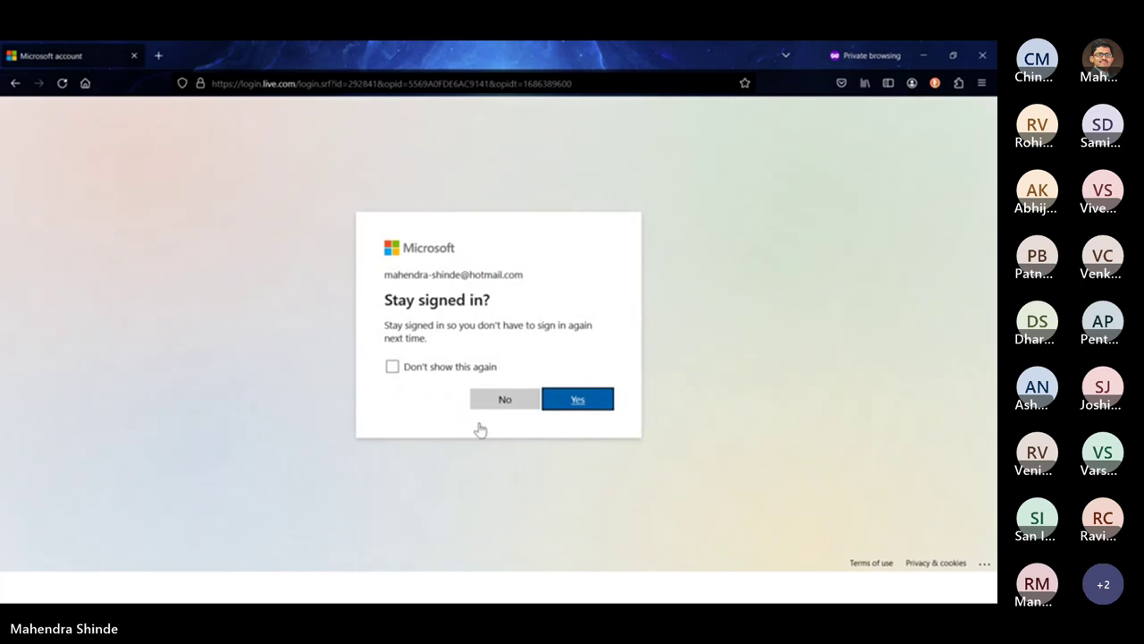
click(485, 402)
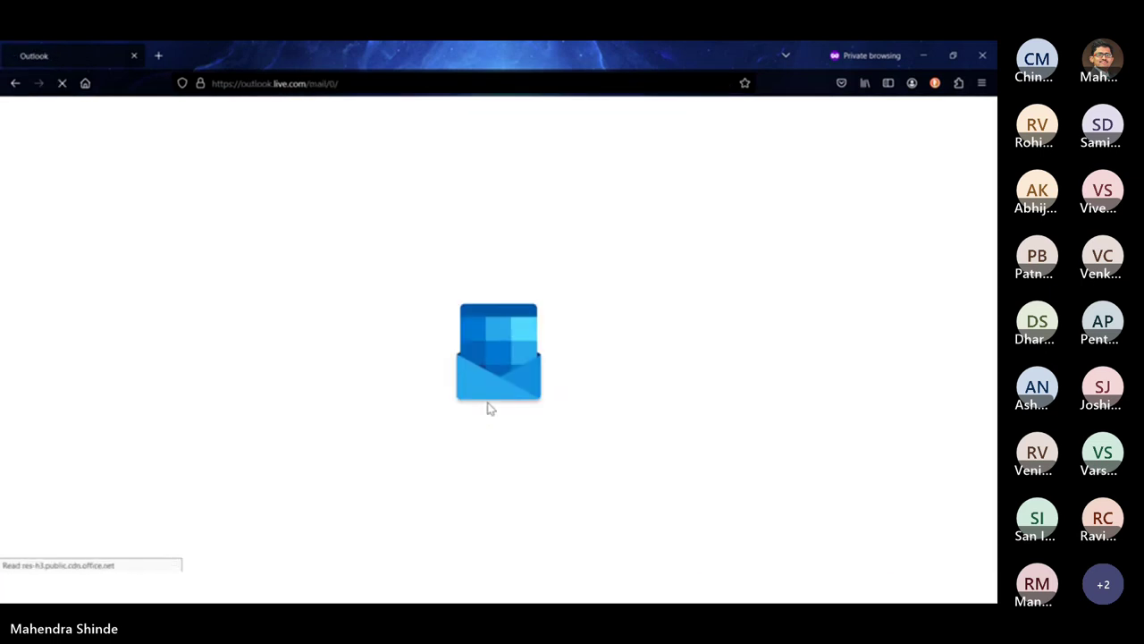
Assign work item 353 to your own account and Save & Close it
click(923, 55)
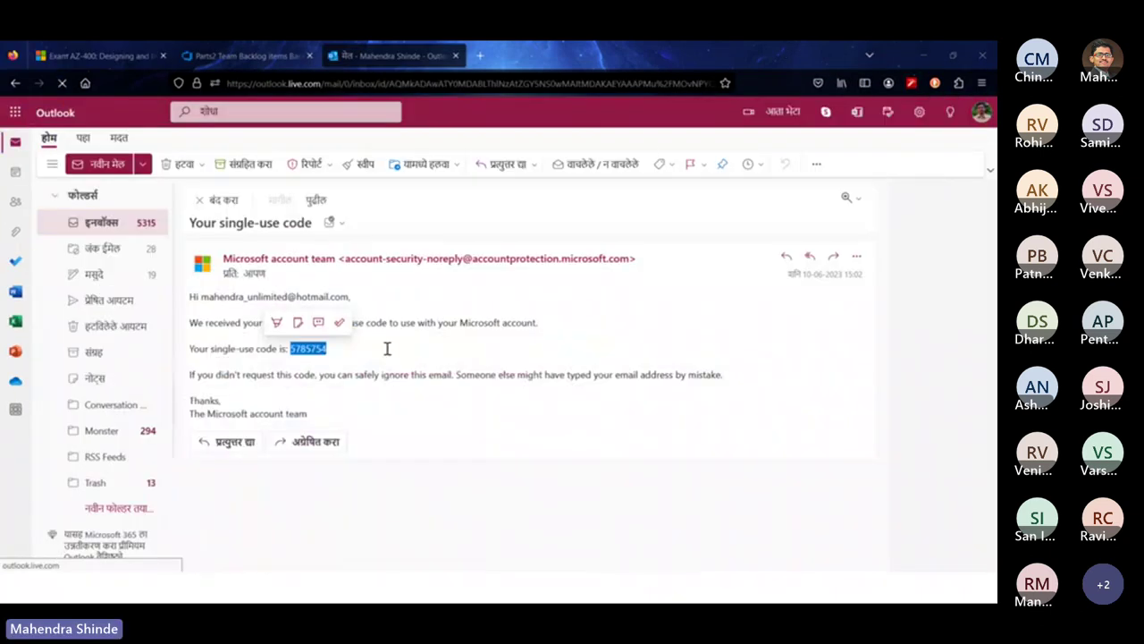
click(263, 56)
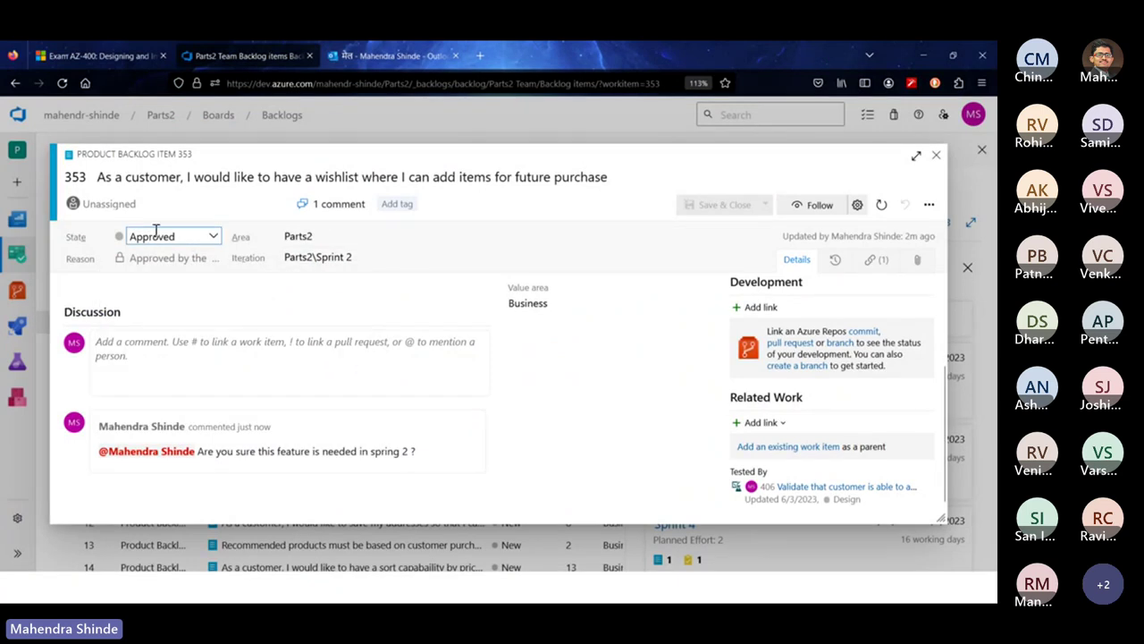
click(131, 199)
click(149, 229)
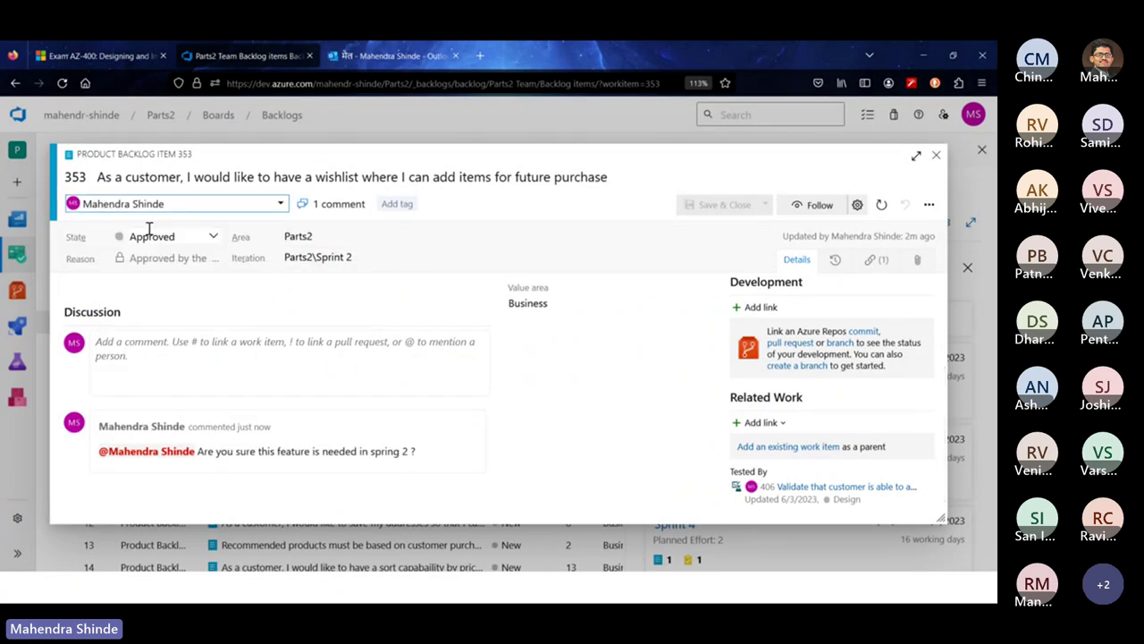
click(738, 210)
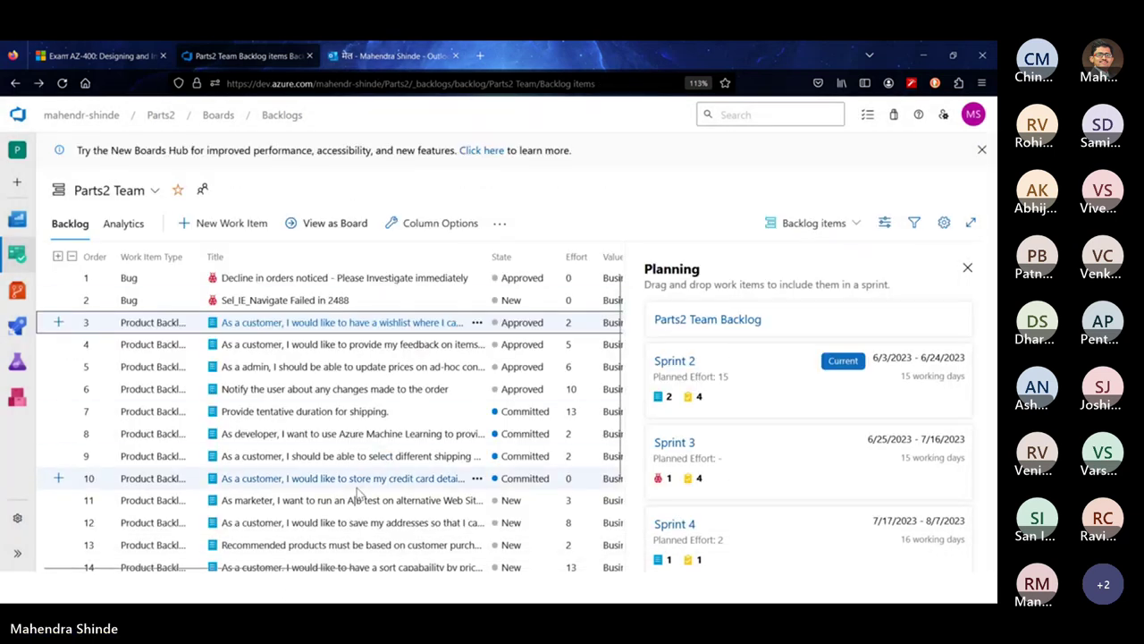
Read the item 353 mention email in the private mailbox, then close the private window and Outlook tab
key(alt+Tab)
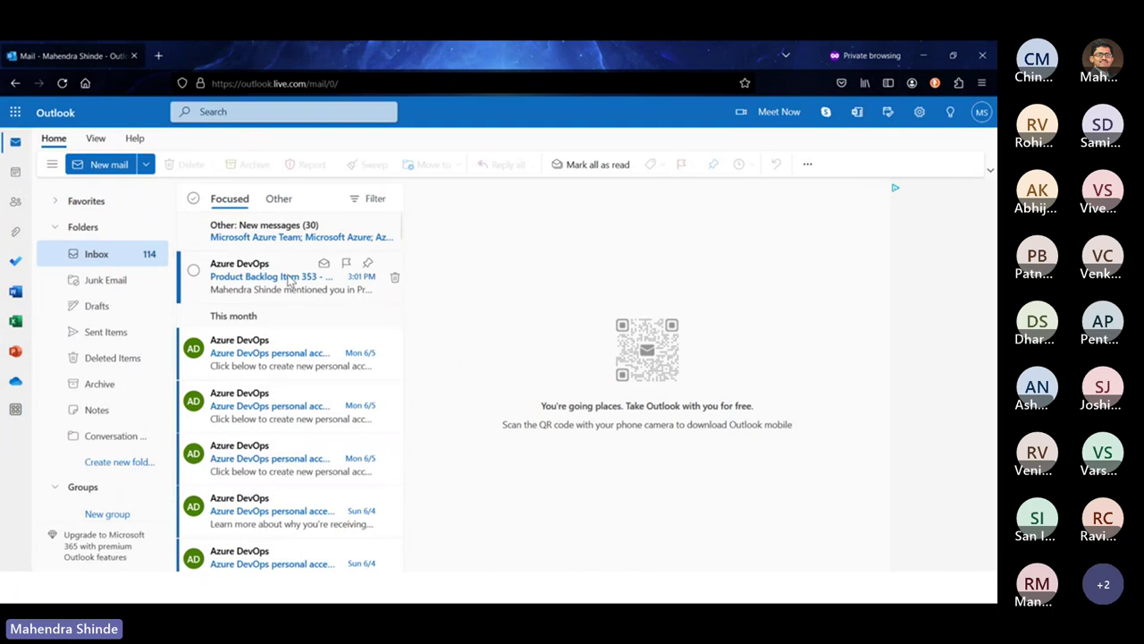
click(325, 298)
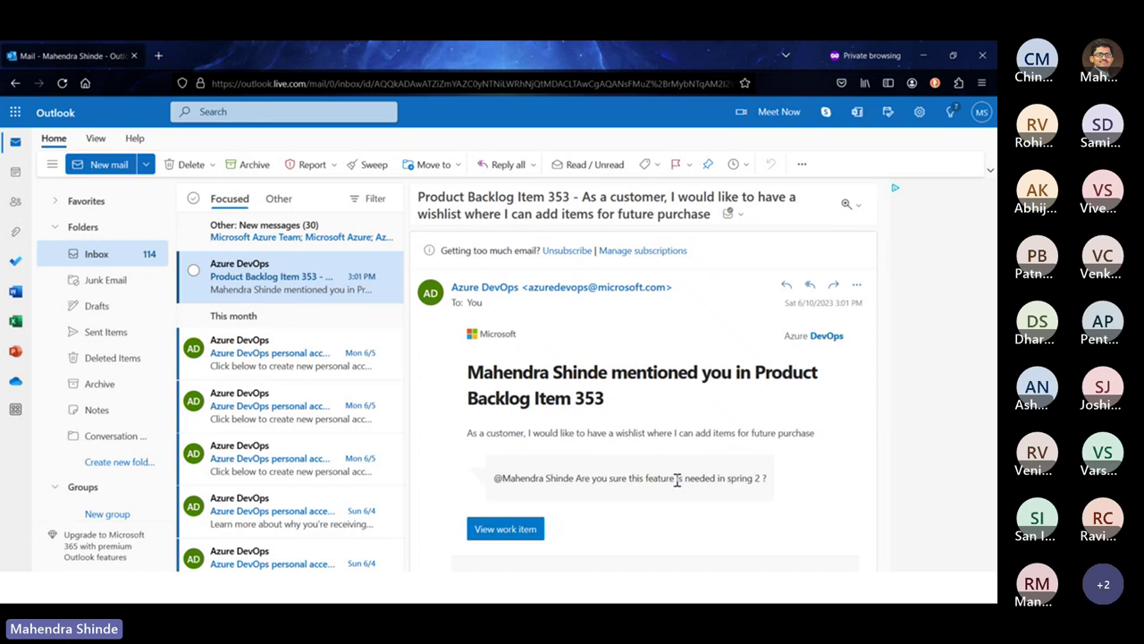
click(984, 59)
click(405, 56)
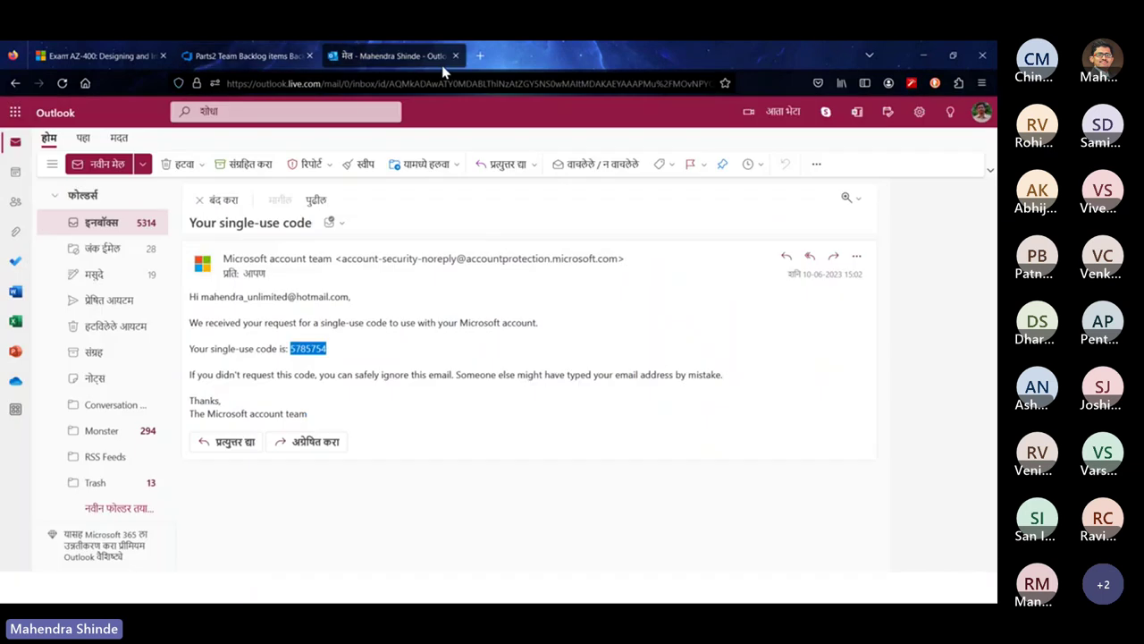
click(456, 56)
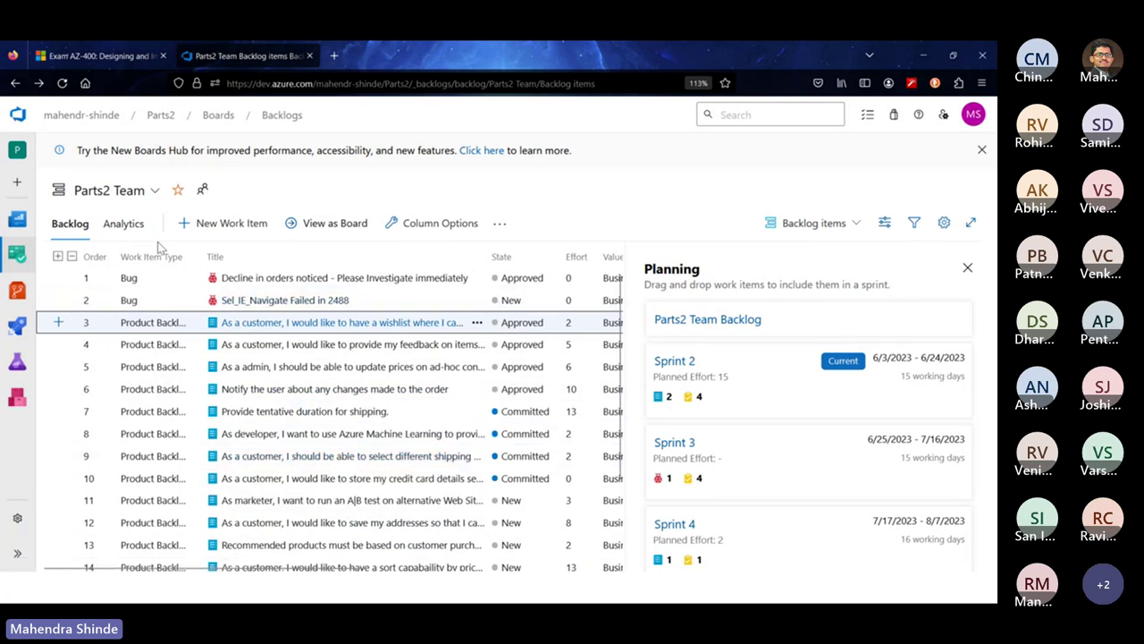
click(212, 228)
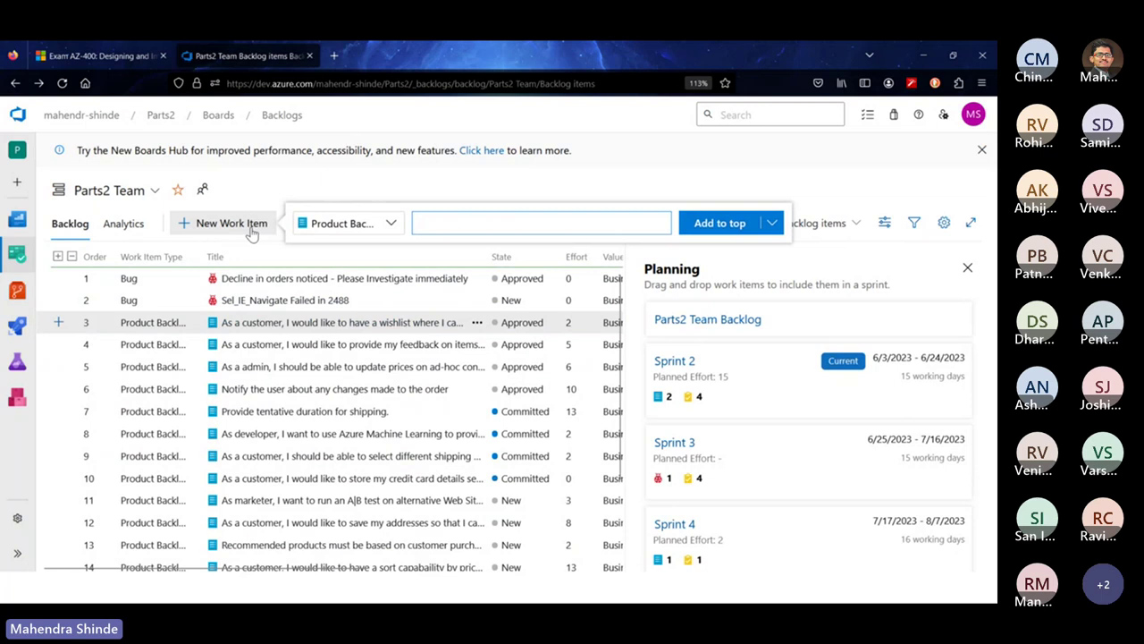
click(389, 223)
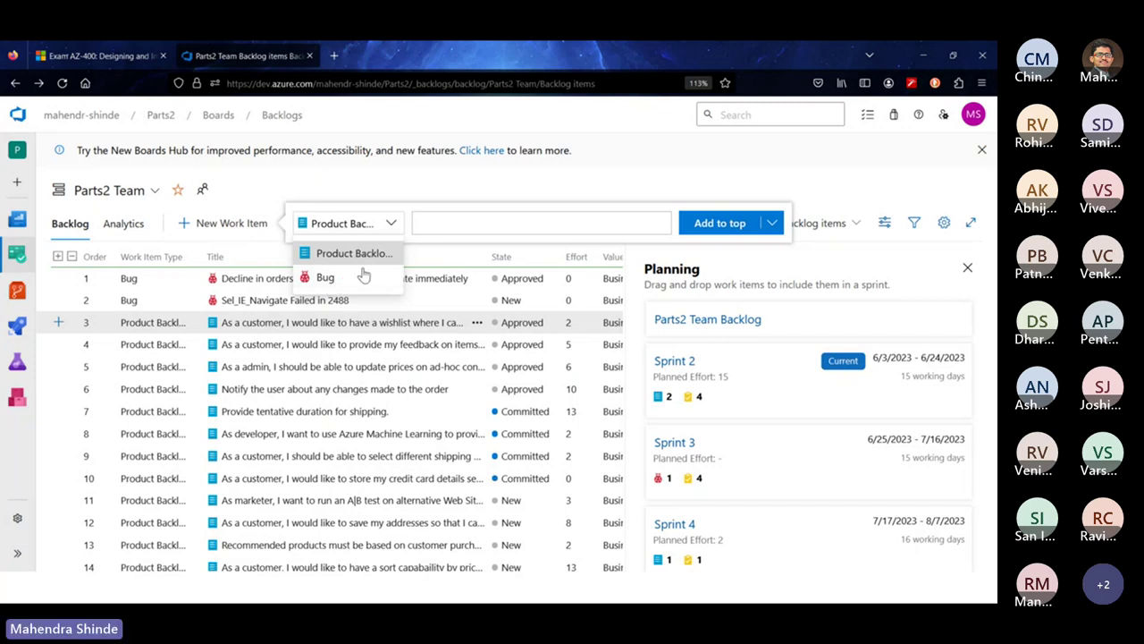
click(640, 187)
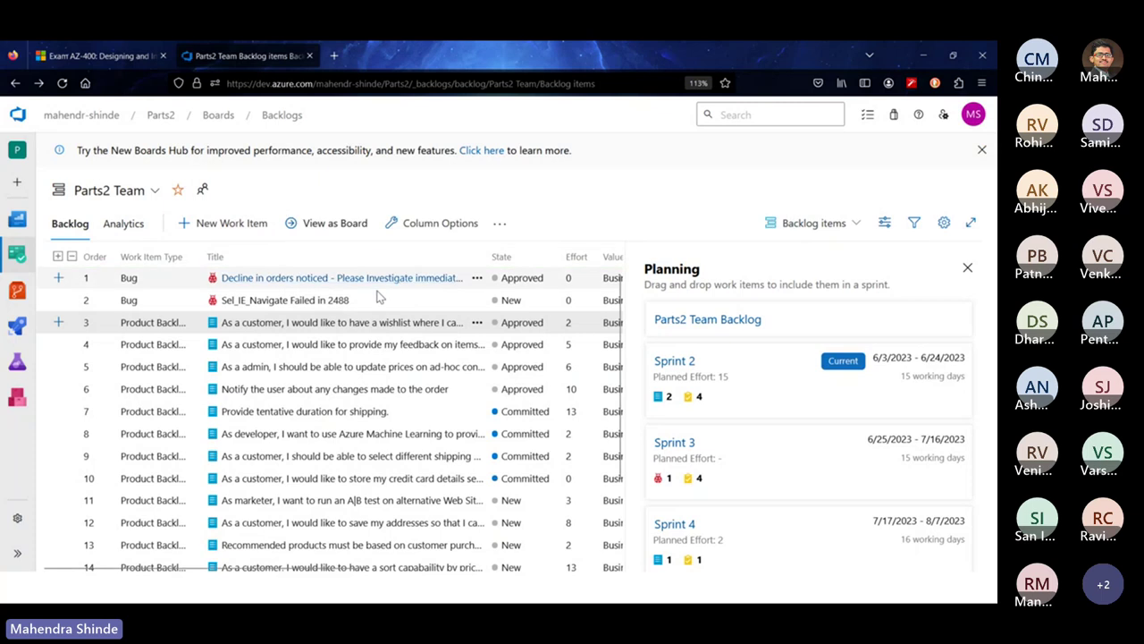
click(344, 300)
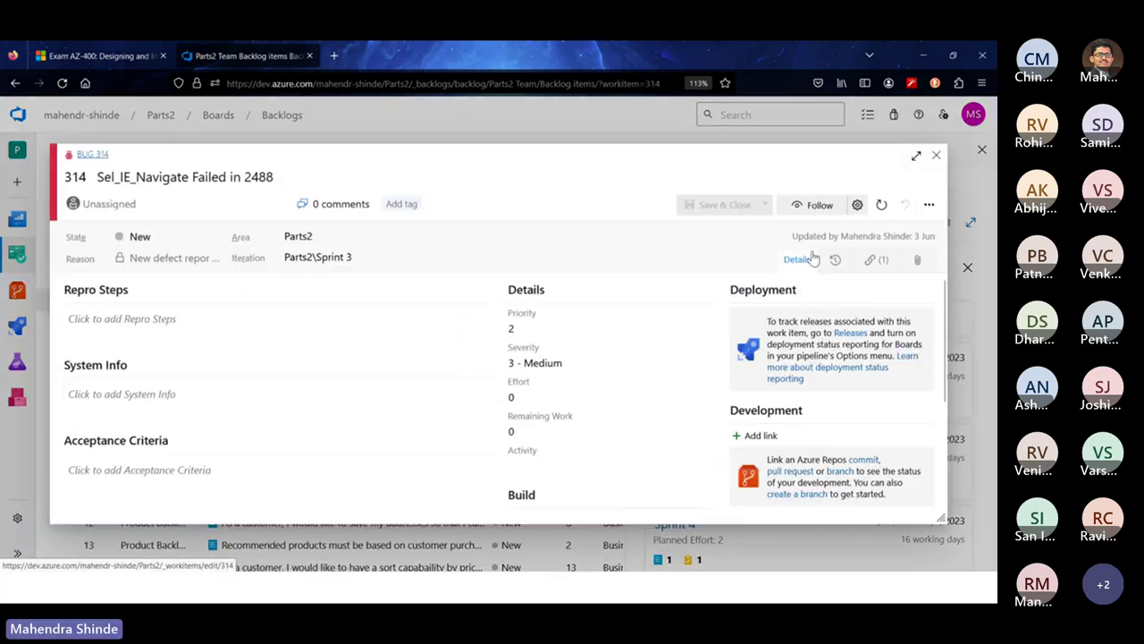
click(936, 156)
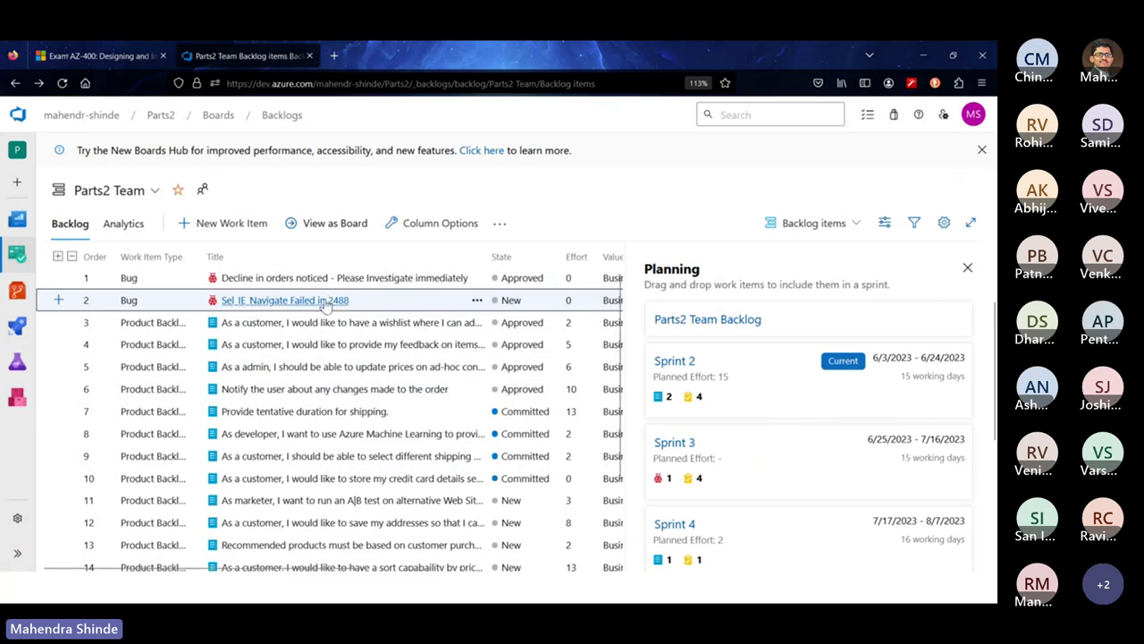
Drag the Sel_IE_Navigate Failed in 2488 bug into Sprint 3, check that sprint's backlog, and return
drag(175, 302, 764, 468)
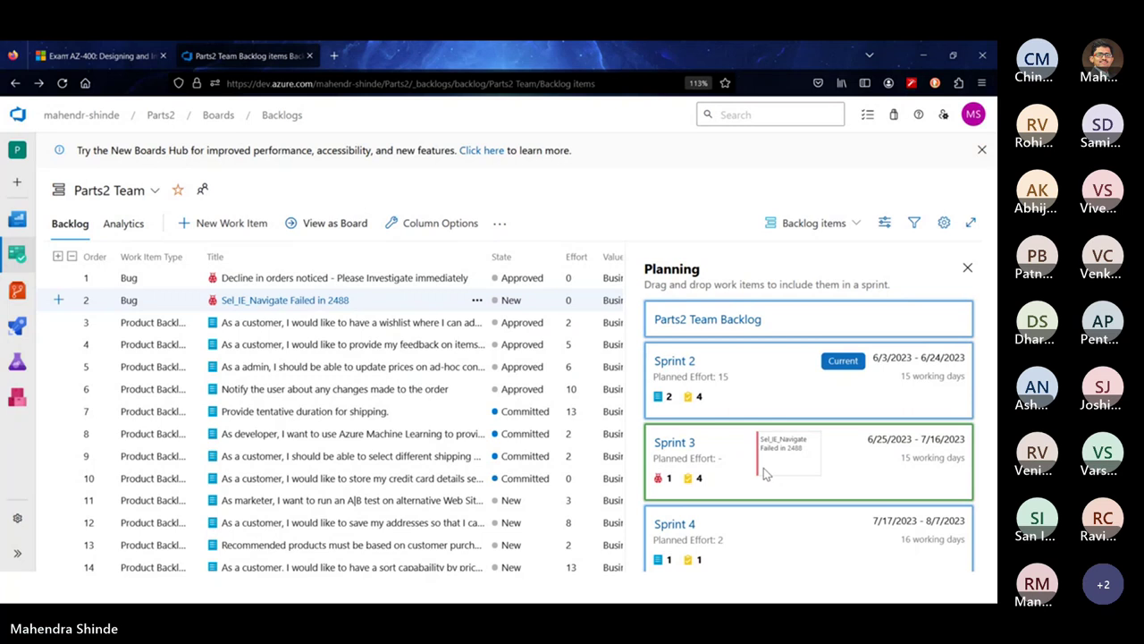
drag(763, 474, 763, 474)
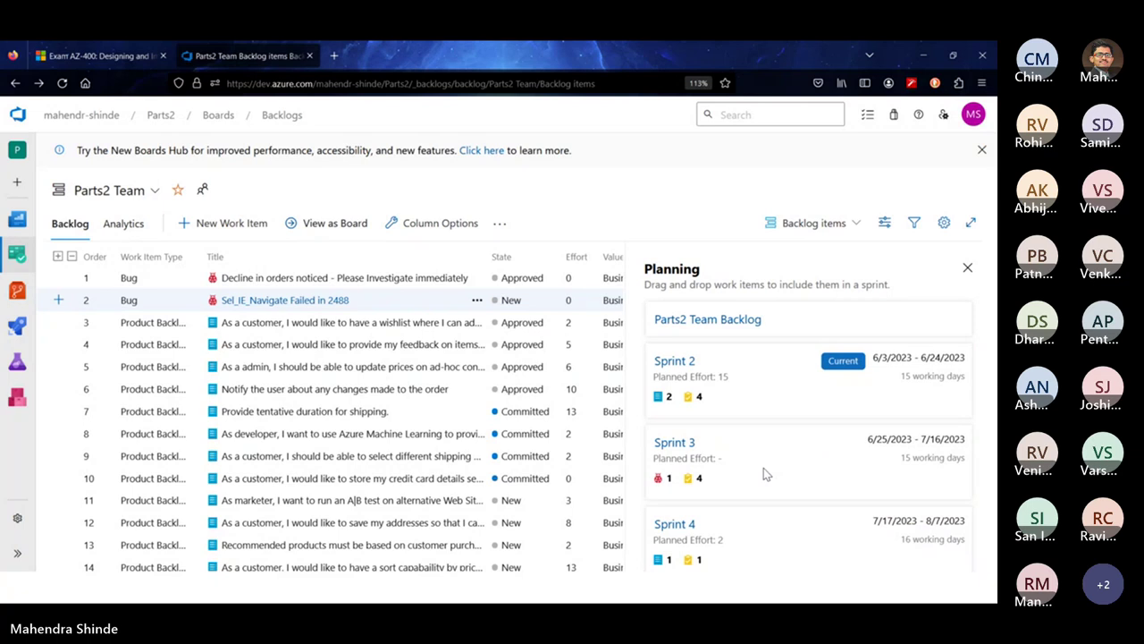
click(678, 443)
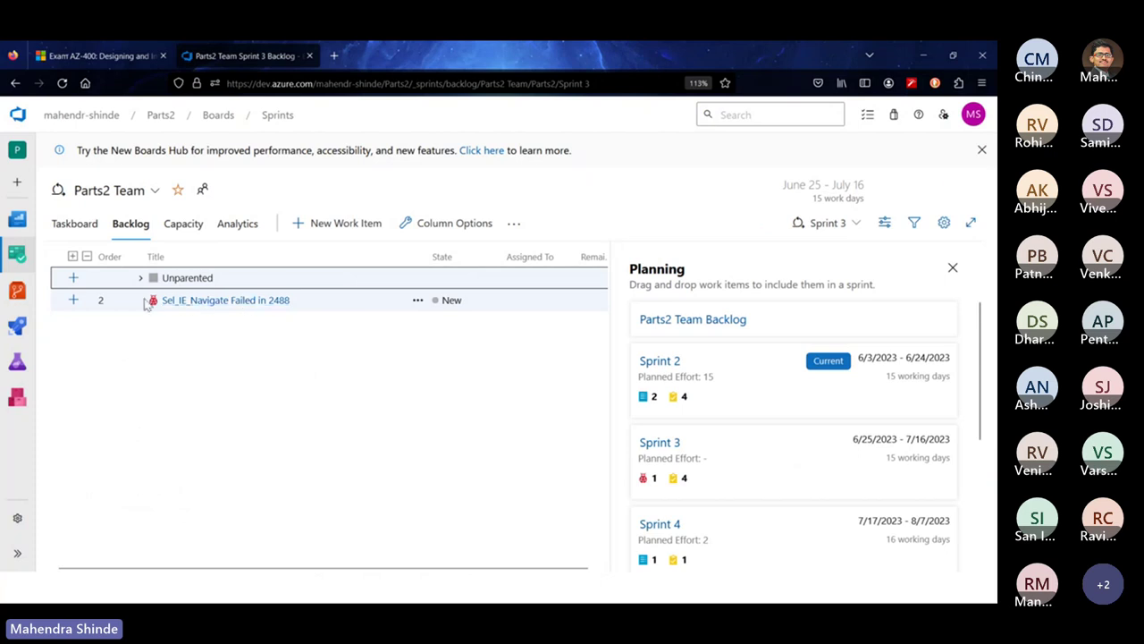
click(75, 280)
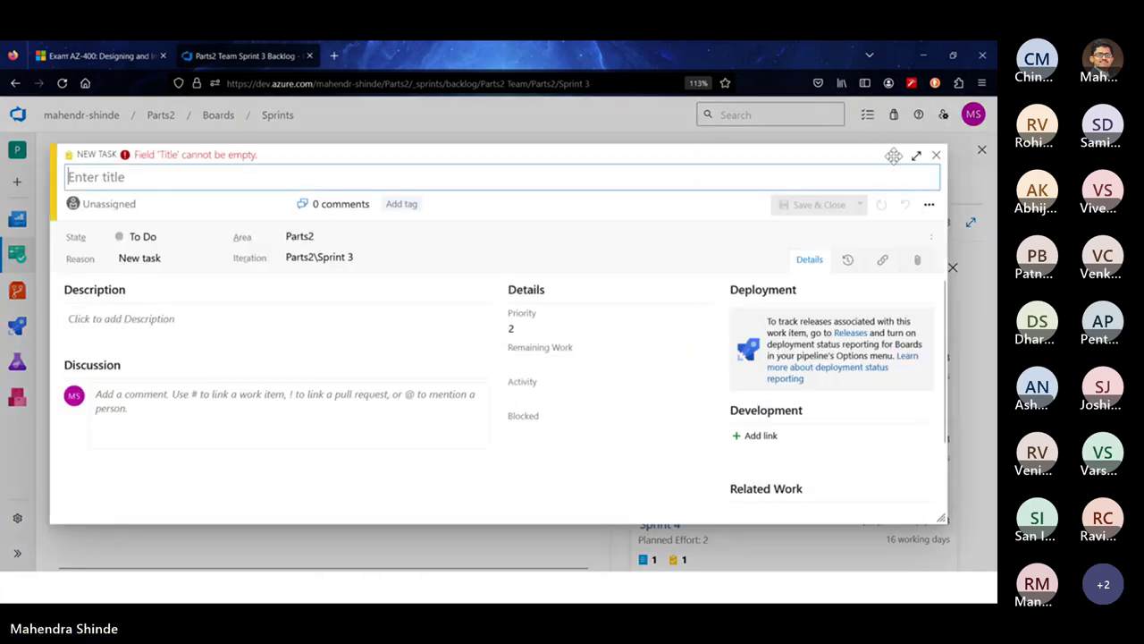
key(Escape)
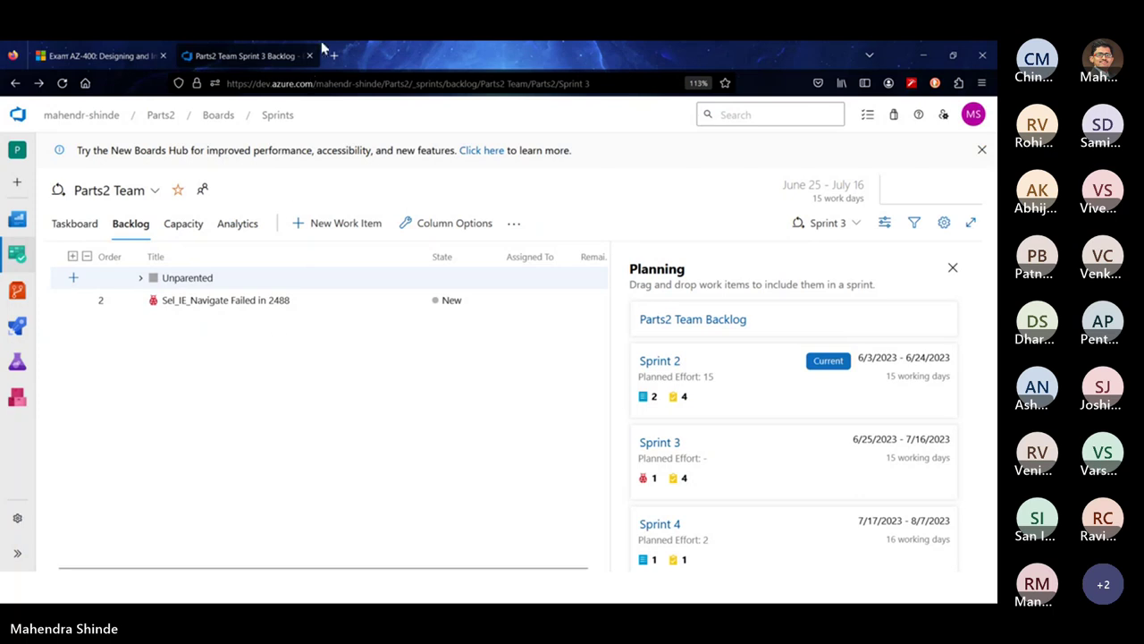
click(21, 83)
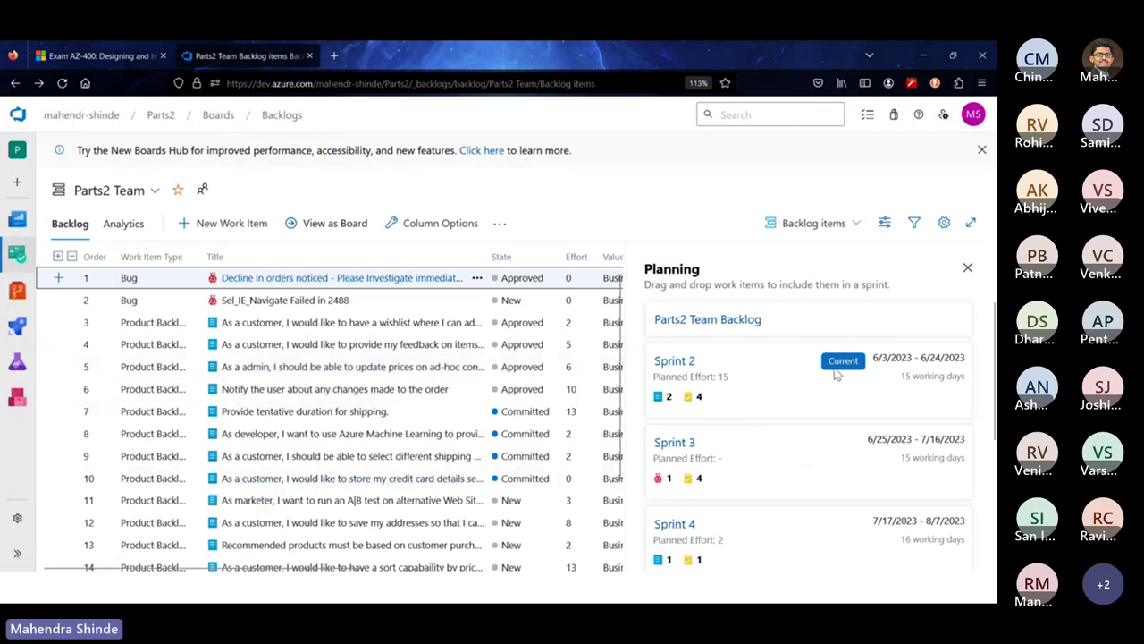
Review the Sprint 2 and Sprint 1 backlogs, then return to the Parts2 Work items list
click(684, 361)
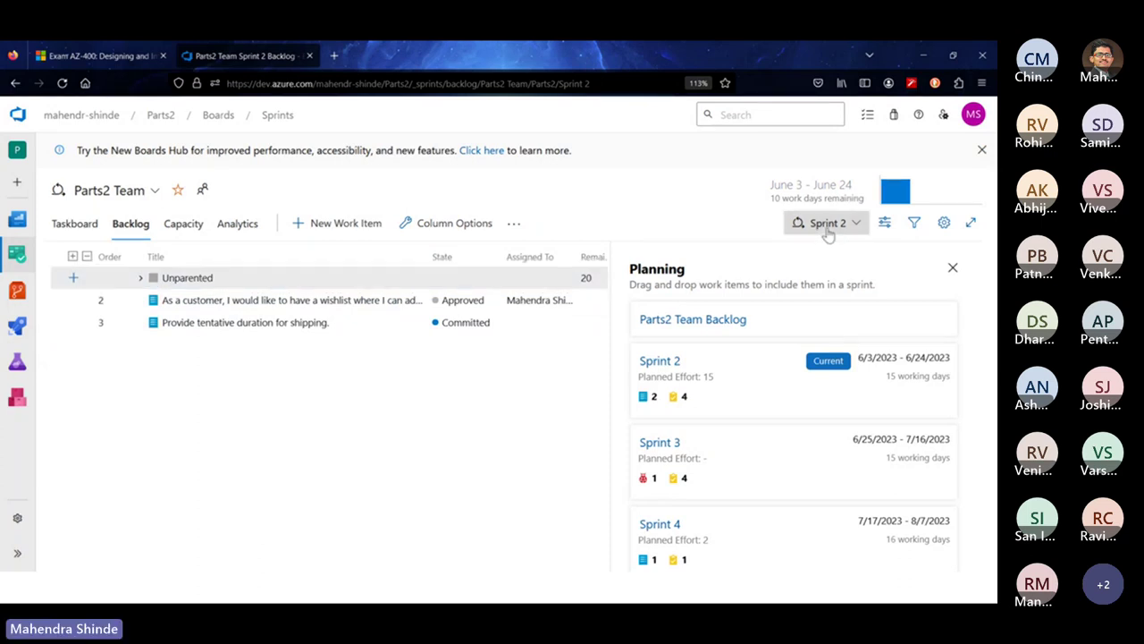
click(827, 223)
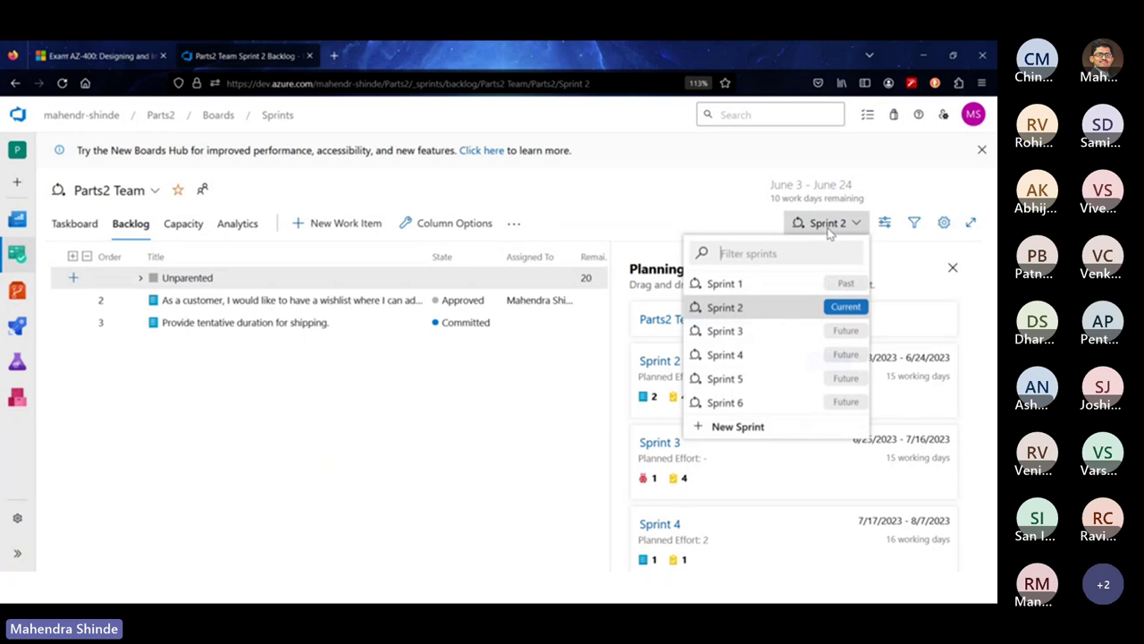
click(728, 284)
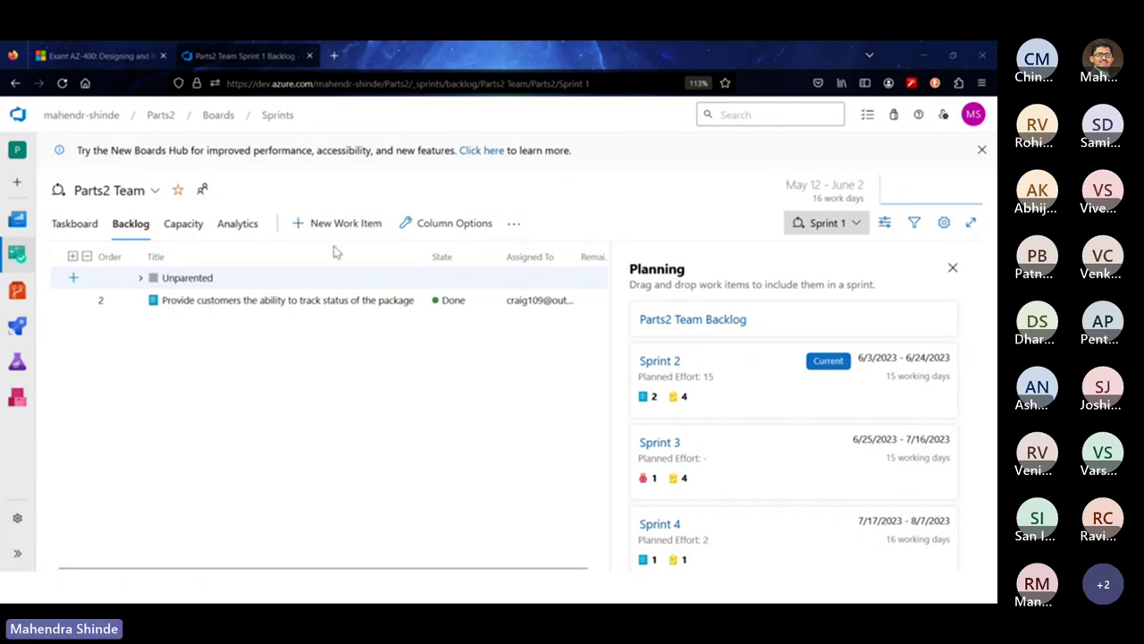
click(981, 150)
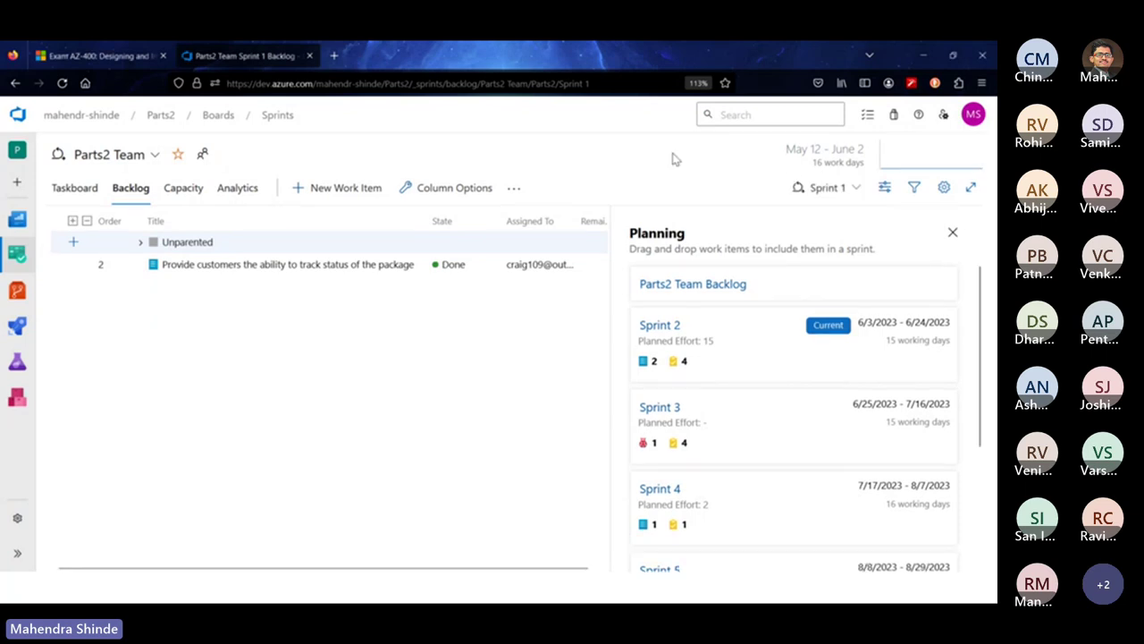
click(18, 255)
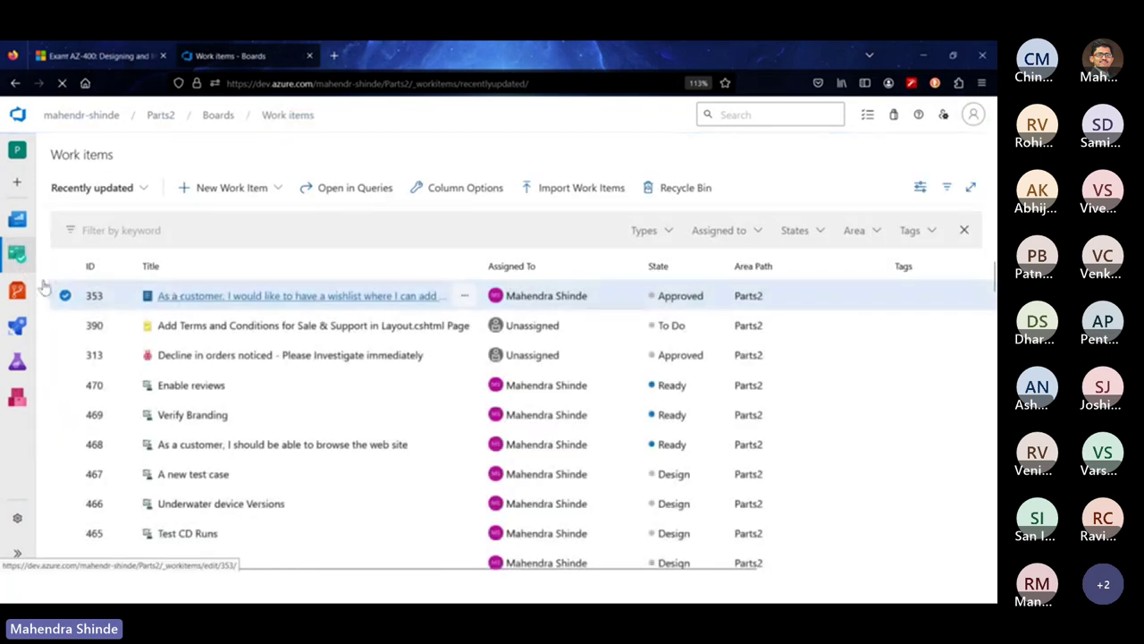
Open the Parts2 Team Kanban board and scroll through its New, Design, Develop & Test and Done columns
click(17, 554)
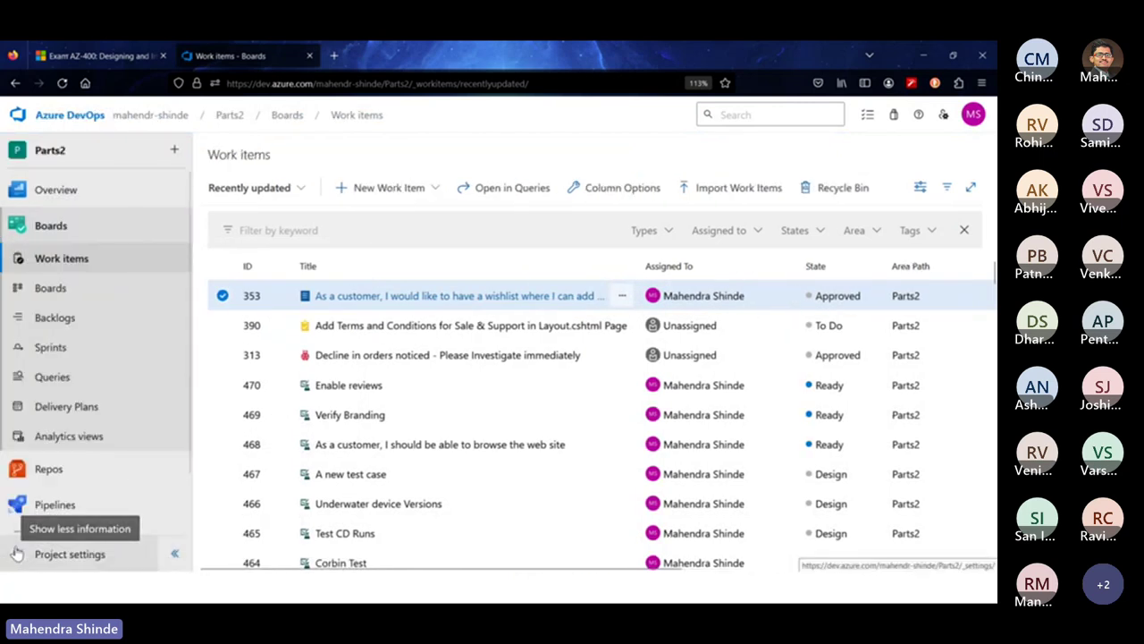
click(79, 289)
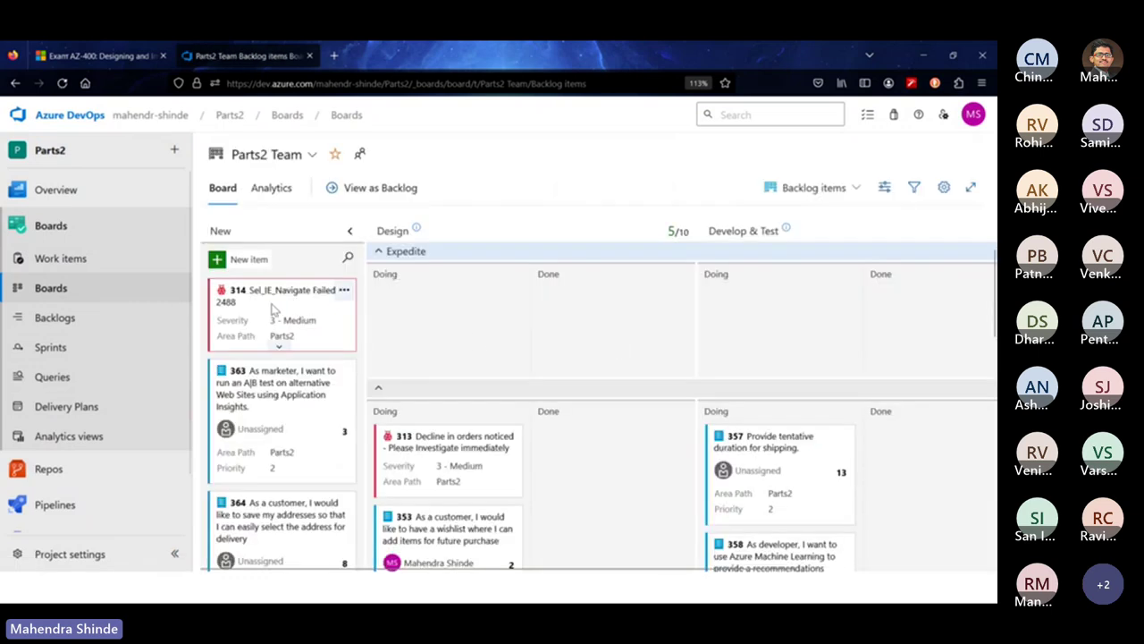
click(174, 553)
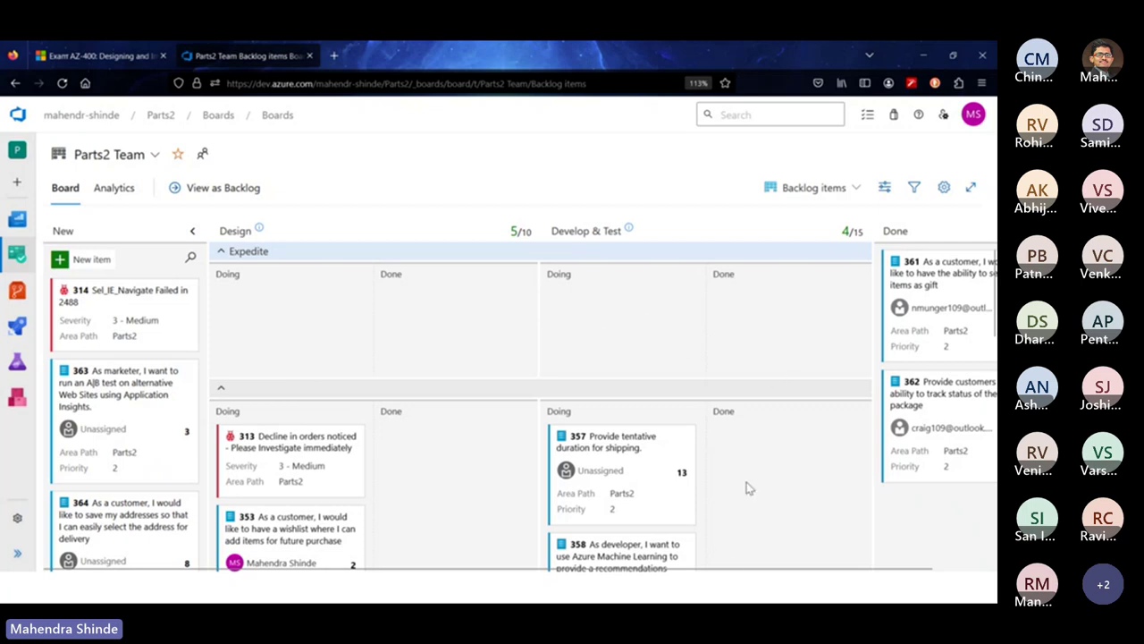
drag(738, 569, 940, 592)
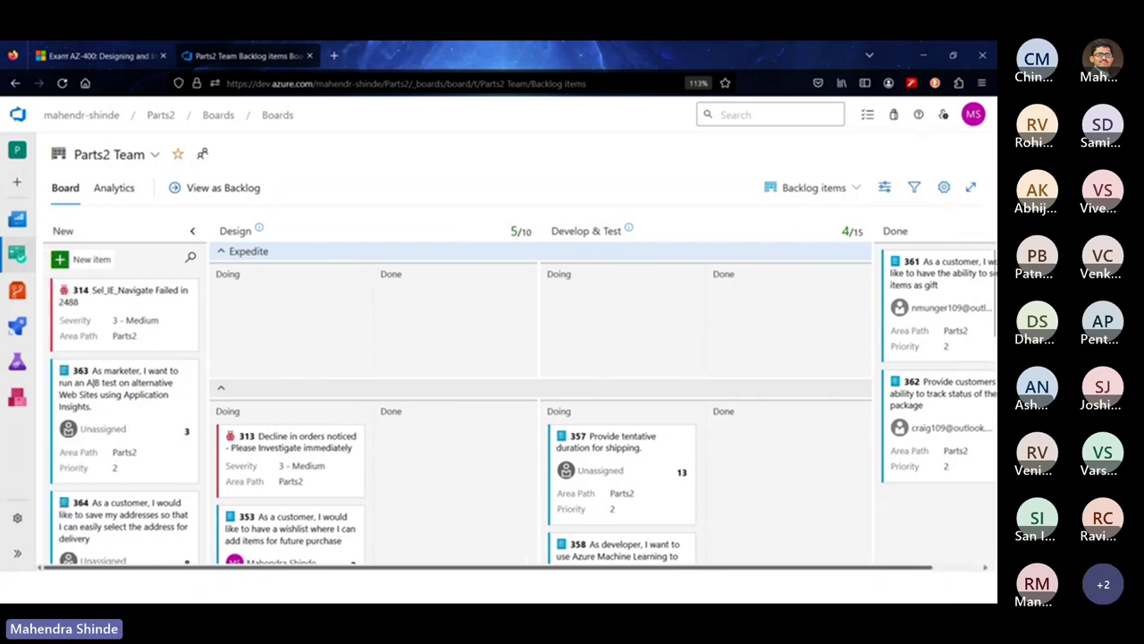
scroll(663, 421, down, 2)
scroll(663, 421, down, 1)
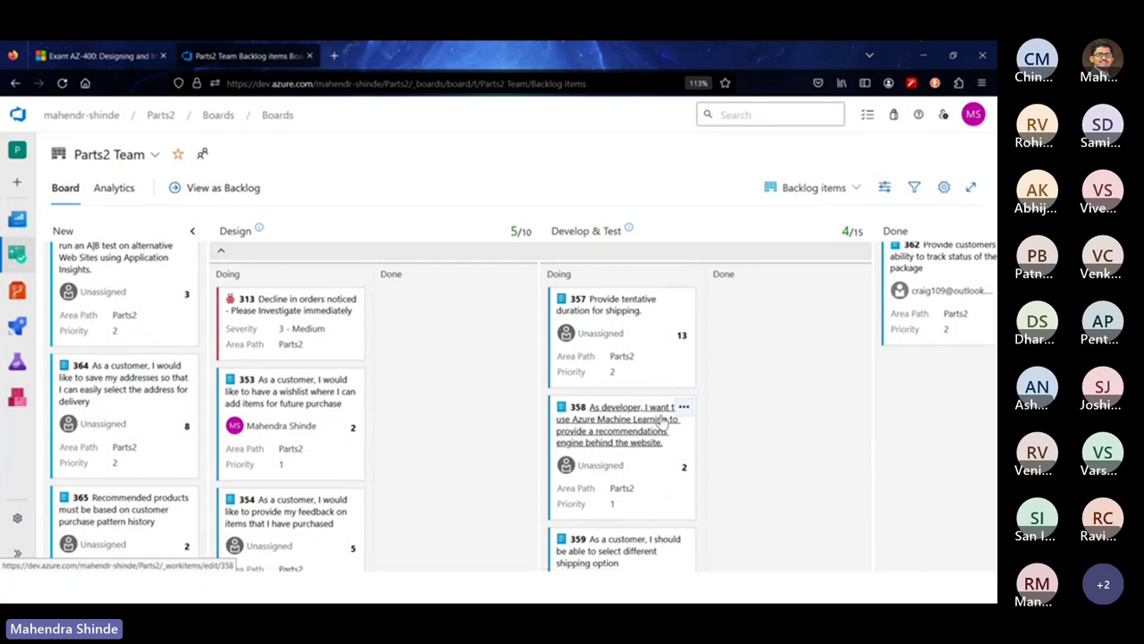
scroll(663, 421, up, 3)
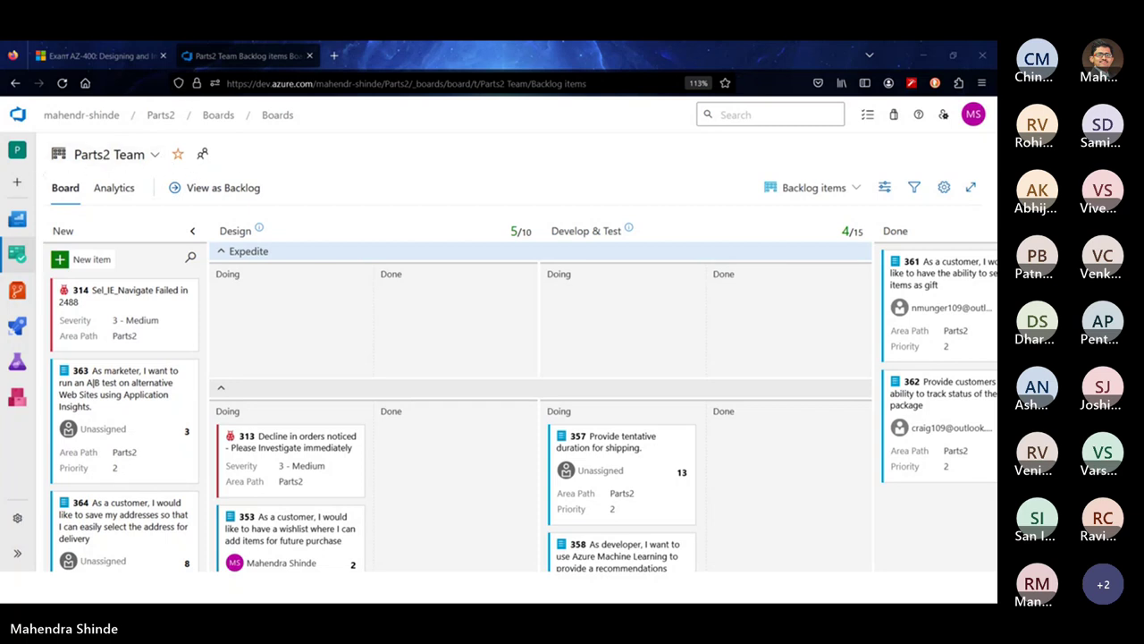
click(17, 554)
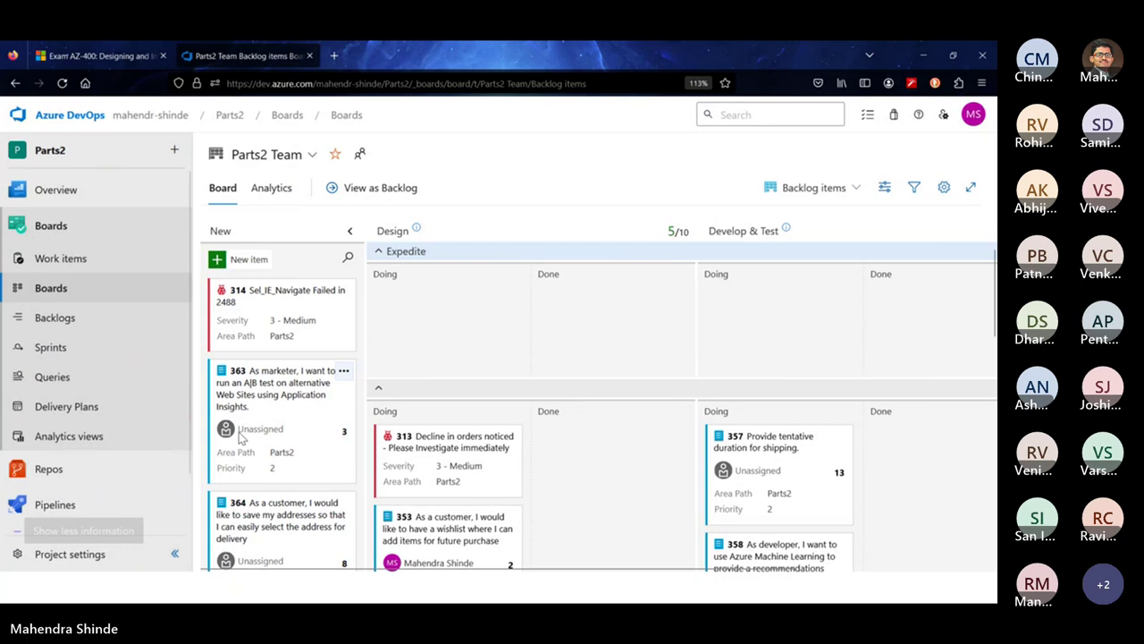
Open the parts-unlimited project's settings from the organization's projects home page
click(111, 548)
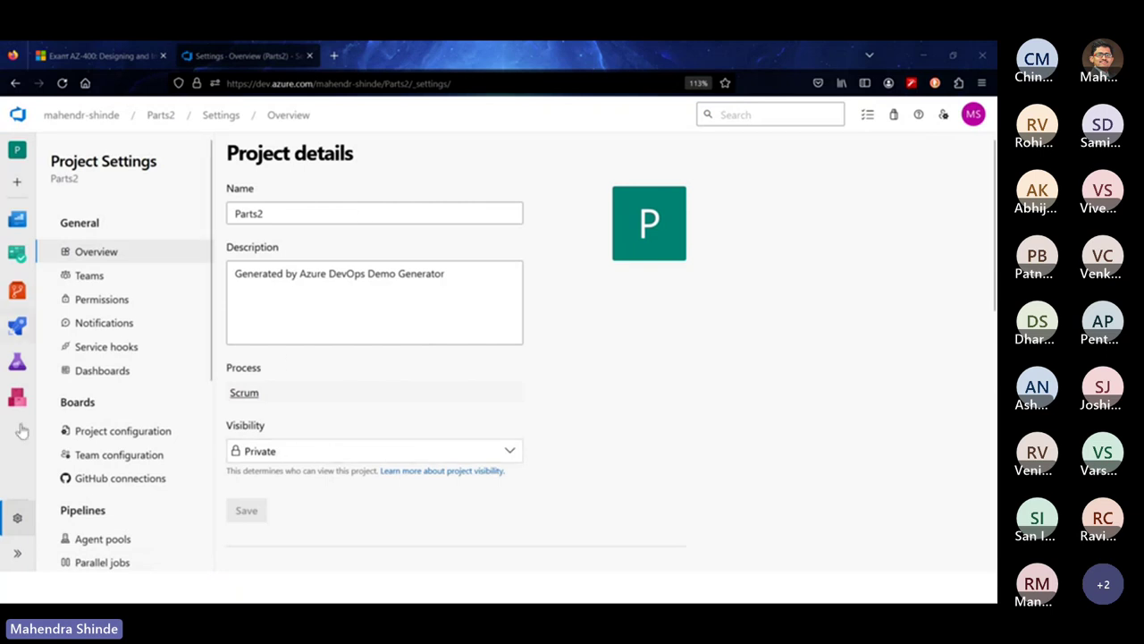
click(17, 553)
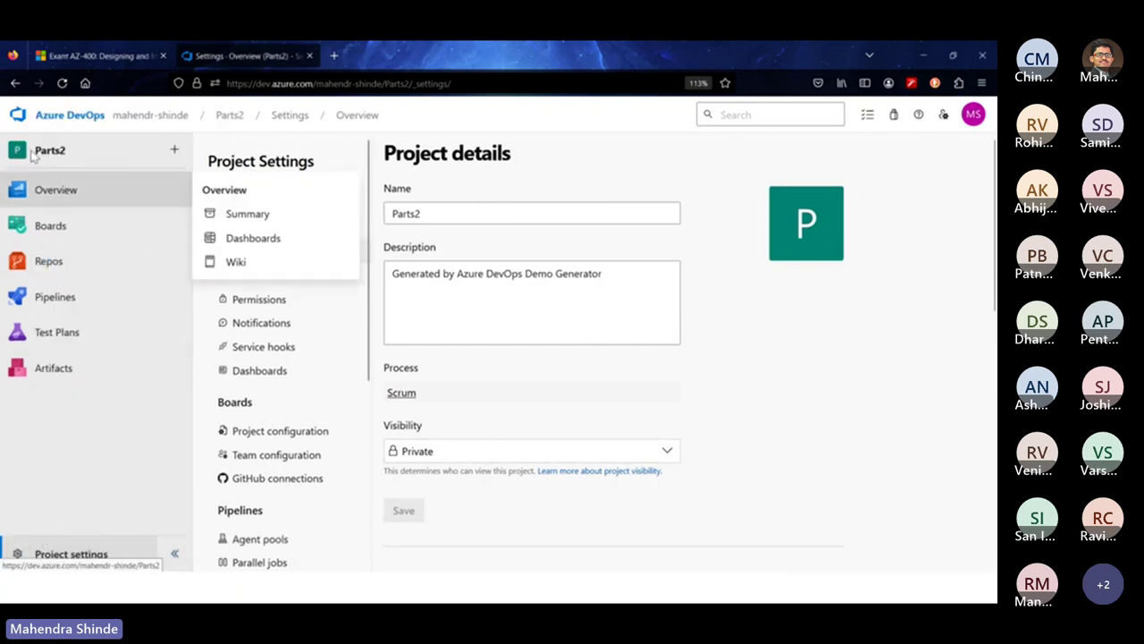
click(47, 123)
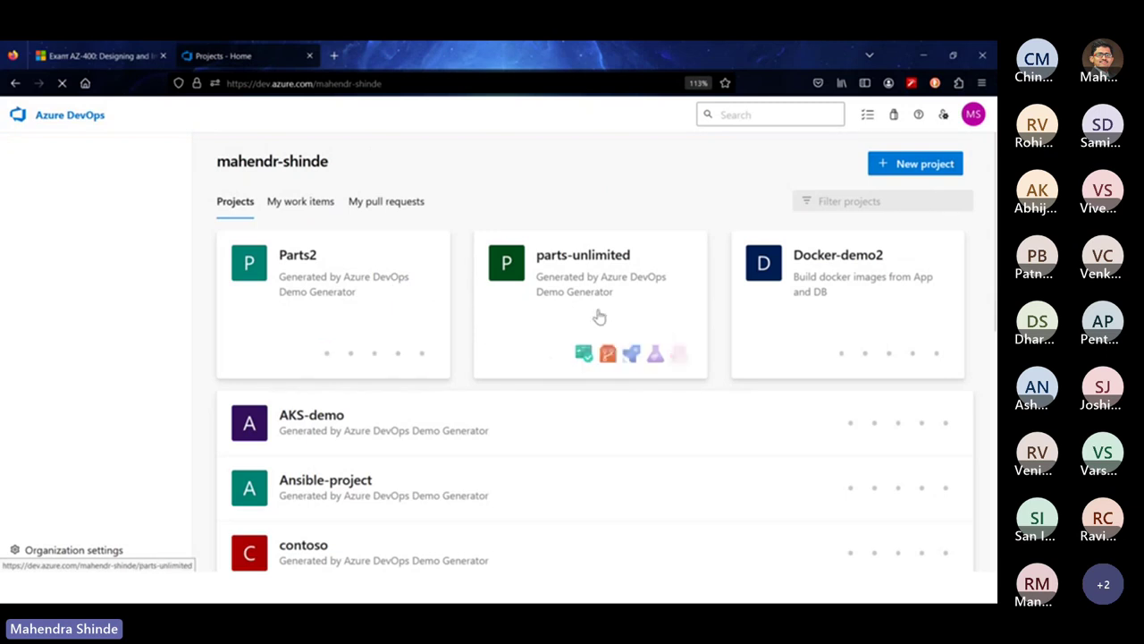
click(602, 296)
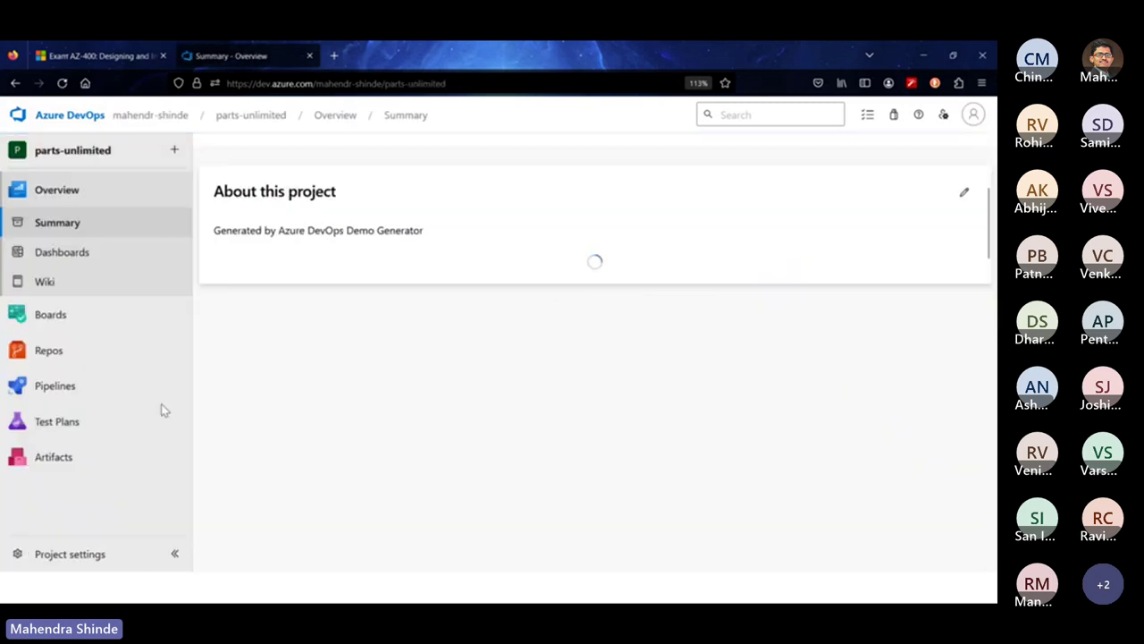
click(72, 555)
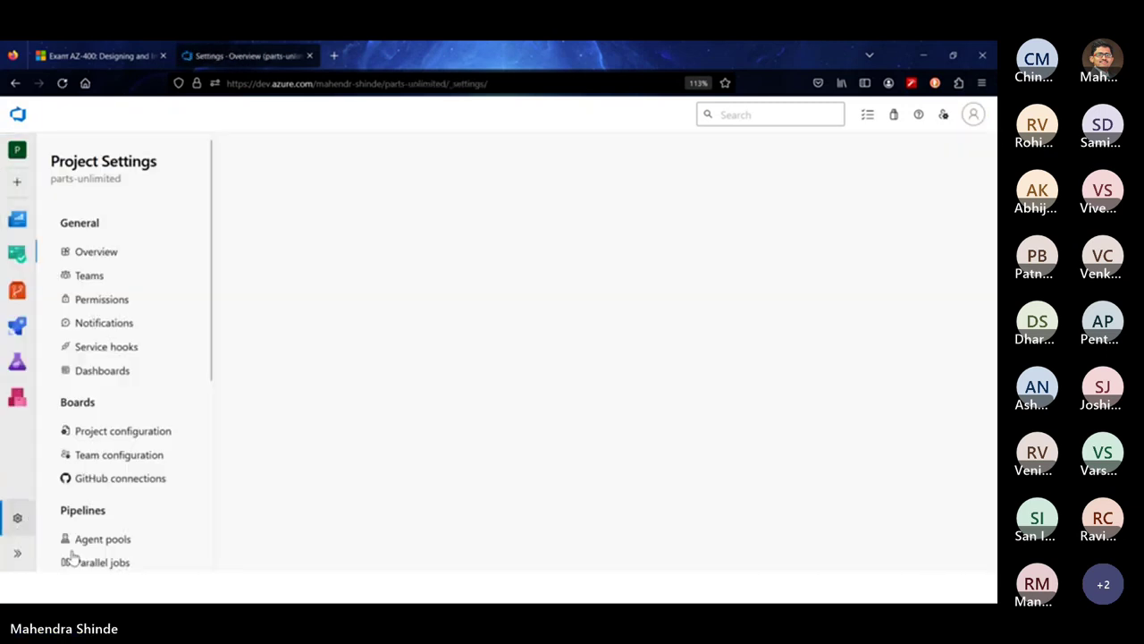
click(16, 555)
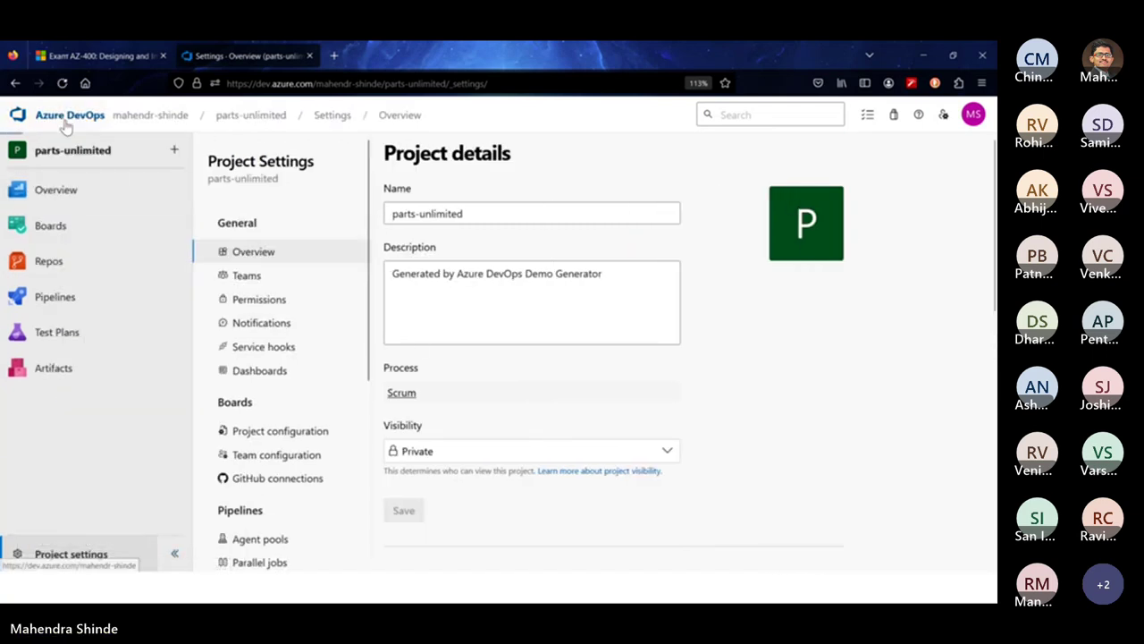
Go back to the project list and open Parts2's project settings, showing Private visibility
click(66, 117)
scroll(284, 500, down, 5)
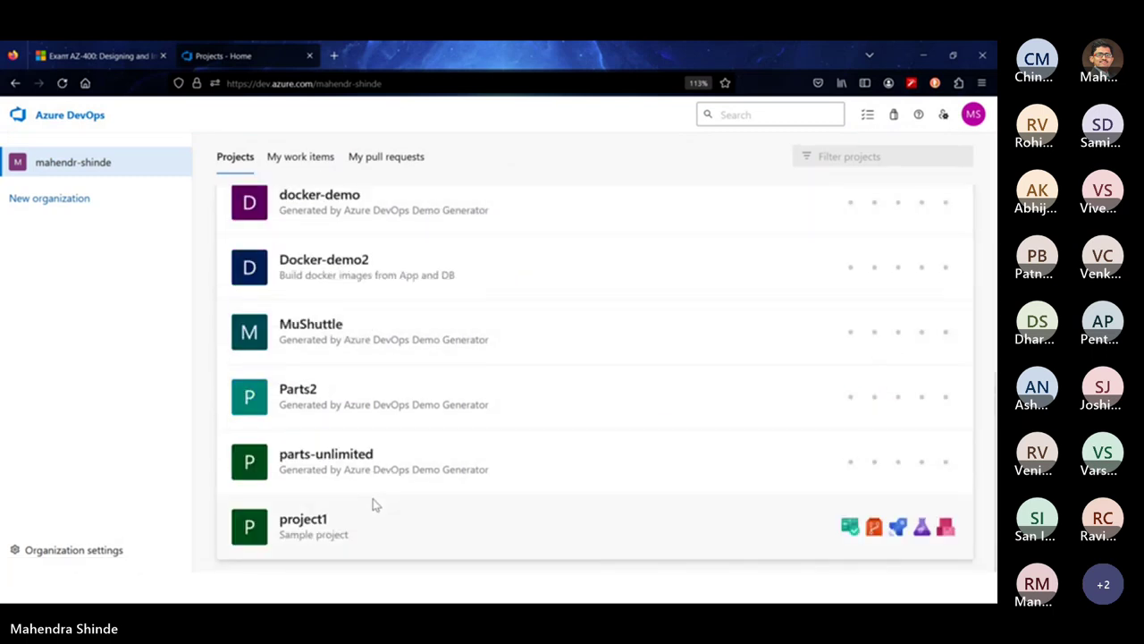
click(298, 396)
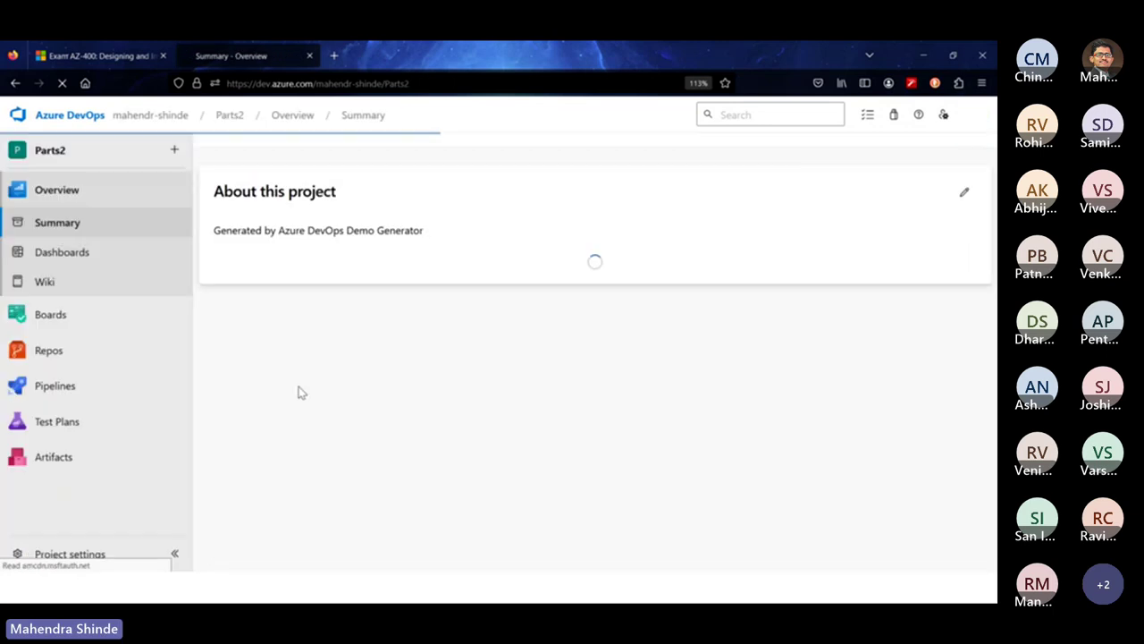
click(102, 556)
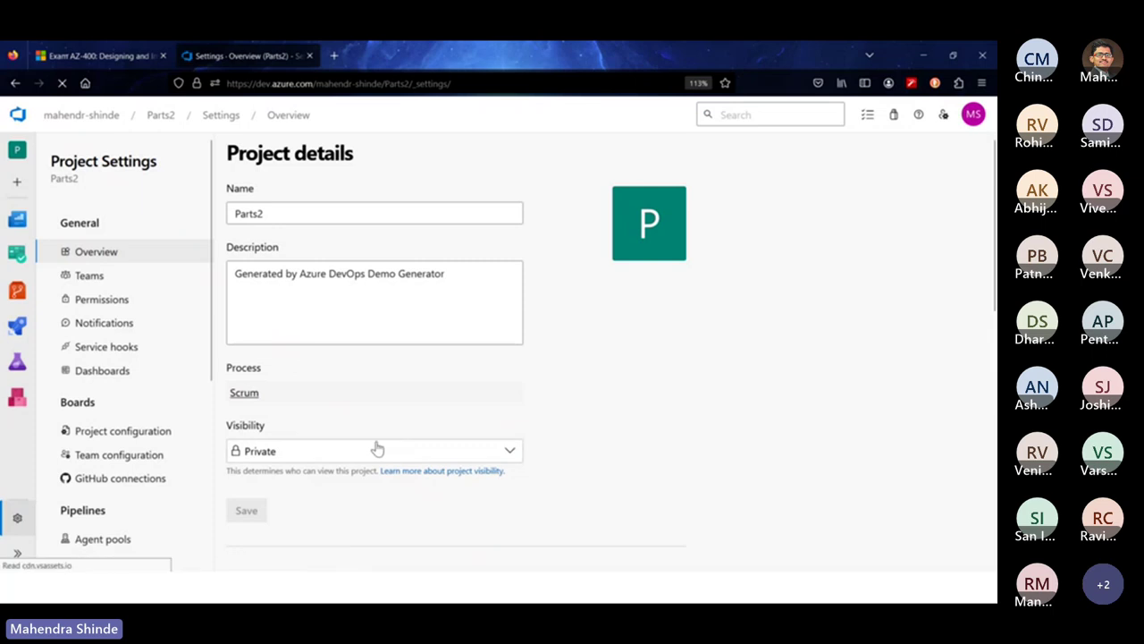
Change Parts2's project visibility to Public and save
click(310, 456)
click(283, 504)
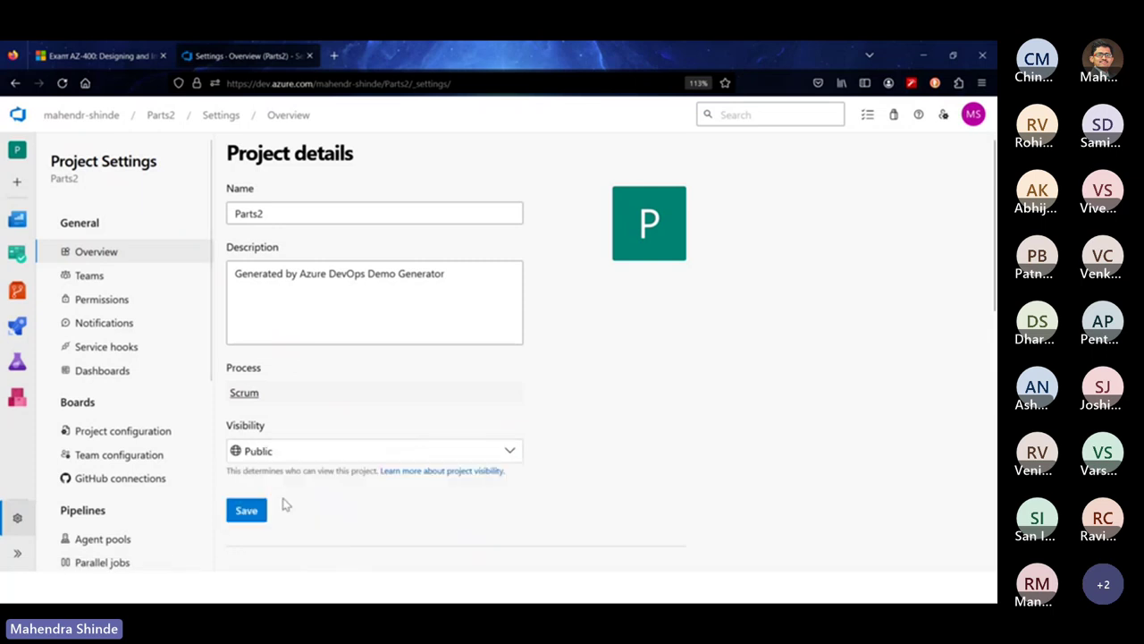
click(247, 510)
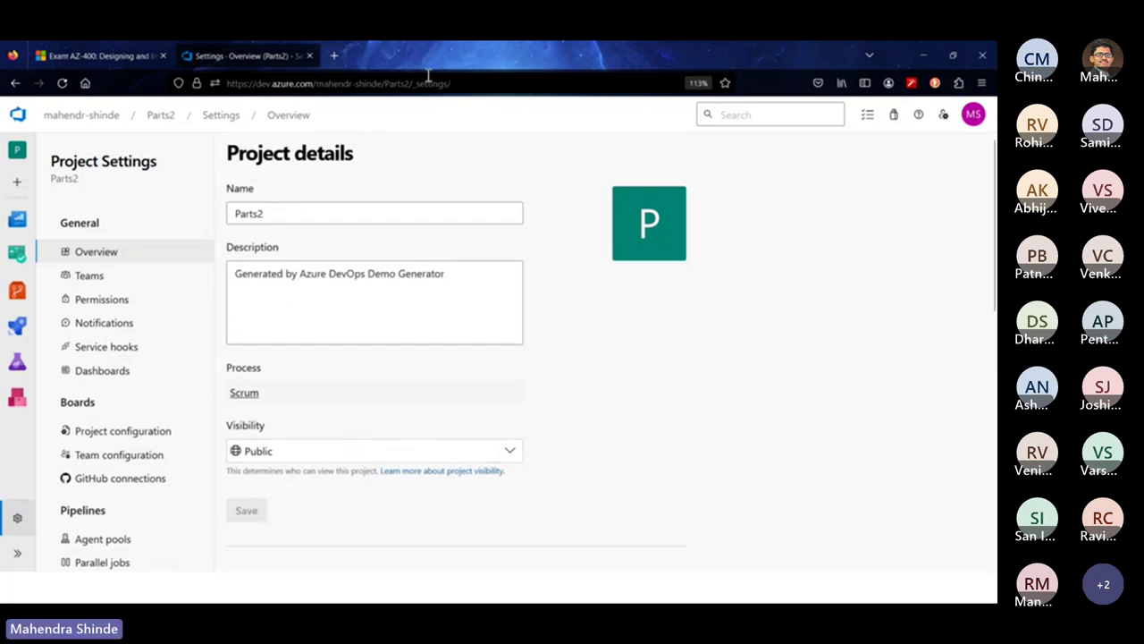
Copy the Parts2 project address and paste it into a new Firefox private window
drag(414, 82, 179, 84)
key(ctrl+c)
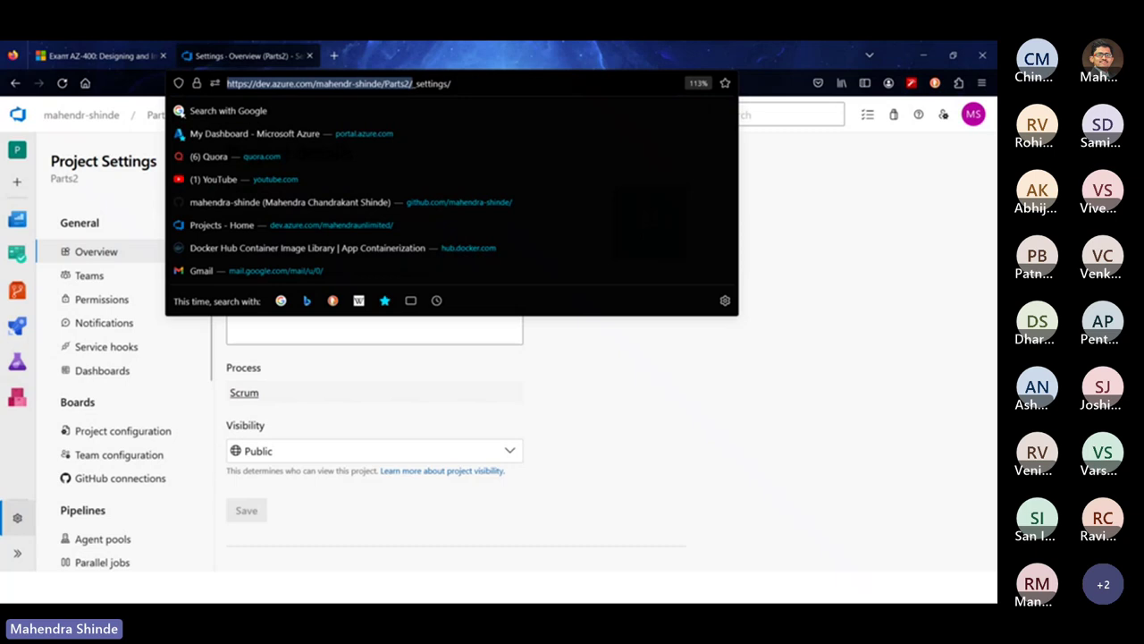
key(Escape)
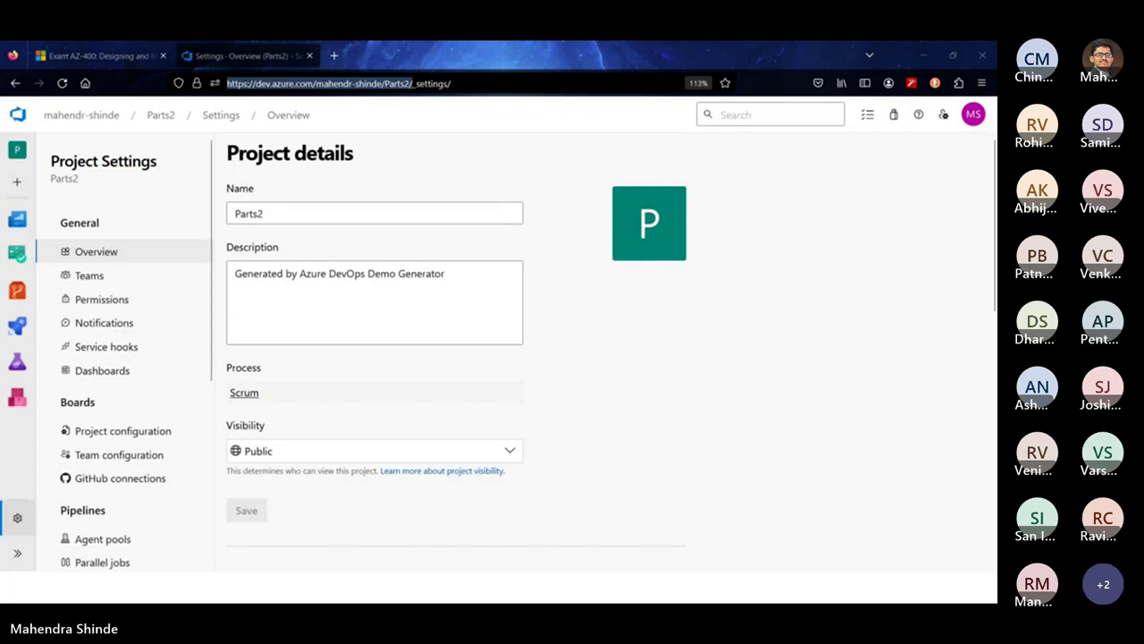
click(982, 82)
click(886, 175)
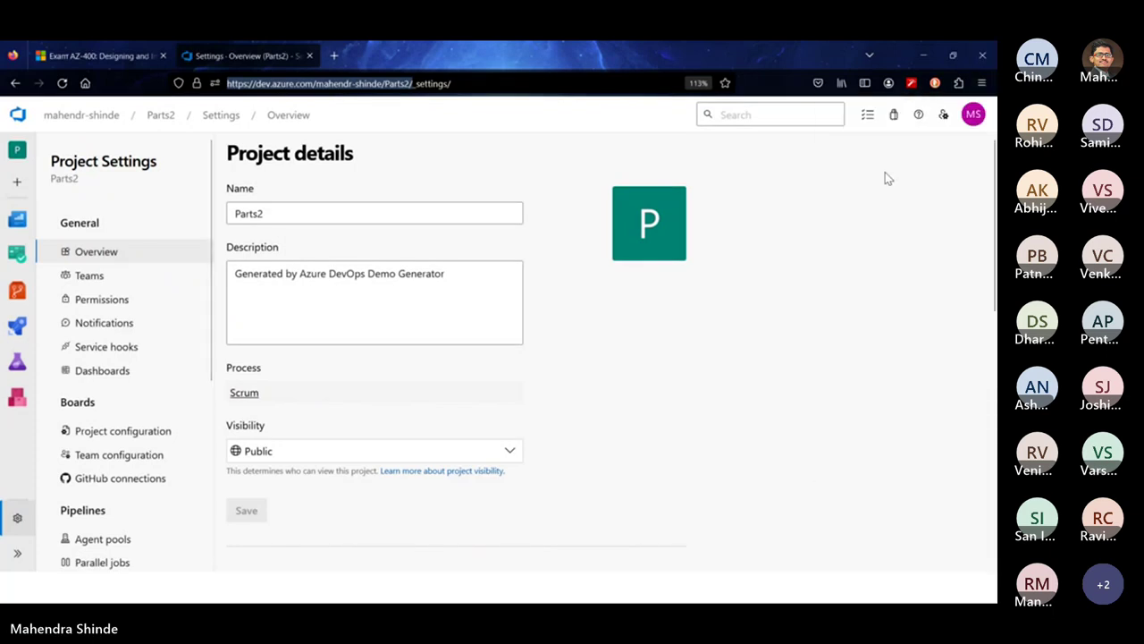
key(ctrl+v)
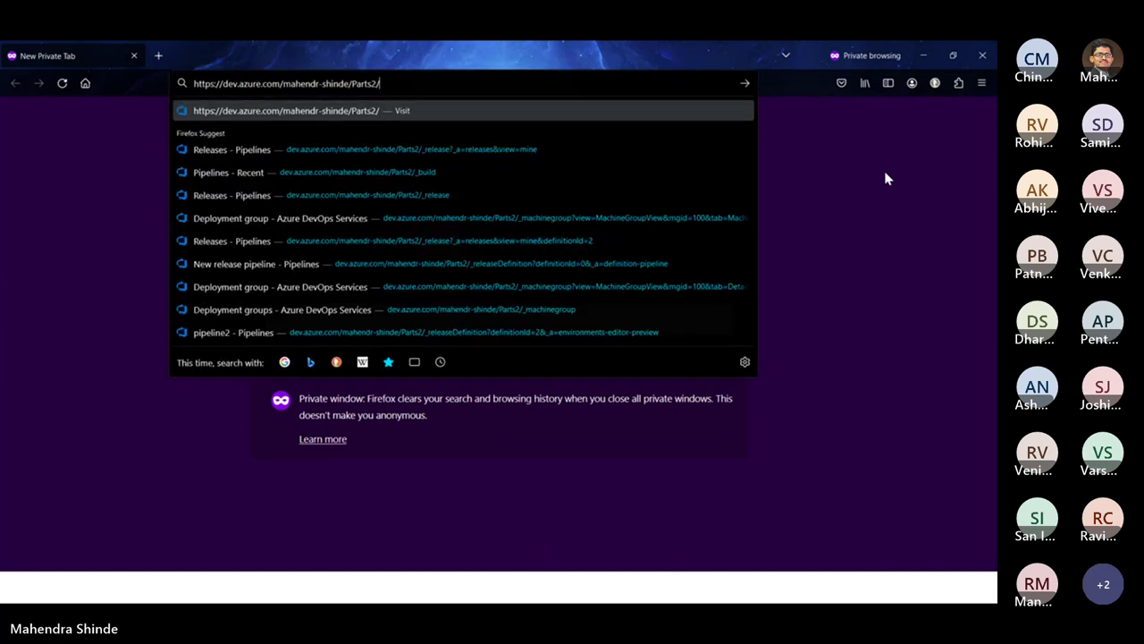
Load Parts2 signed out, browse its dashboards and work items, then close the private window
key(Return)
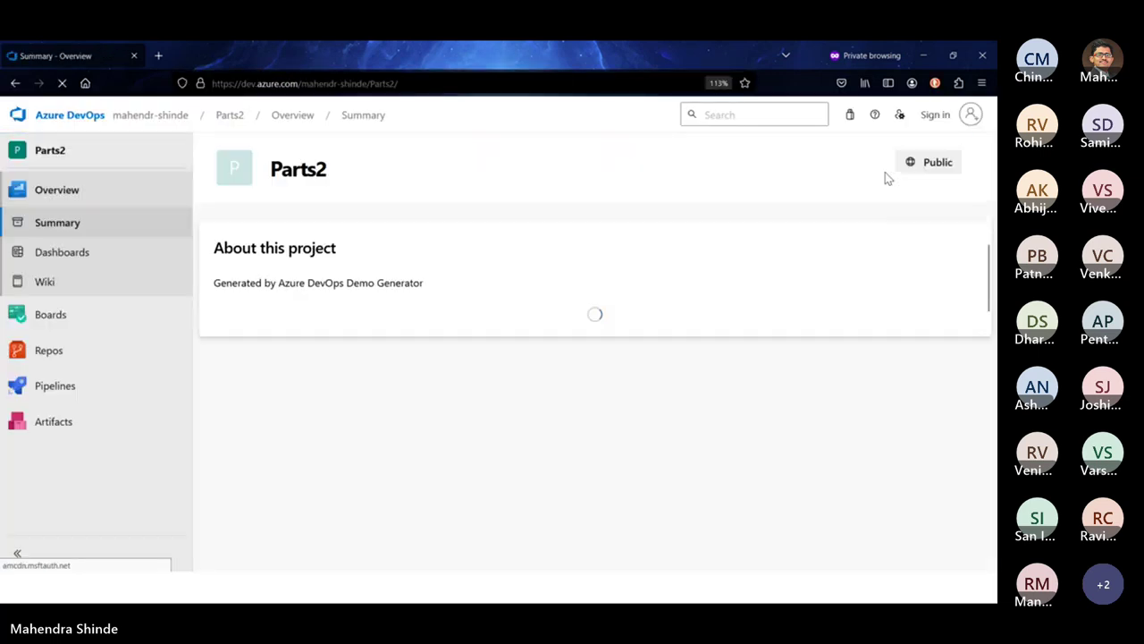
scroll(886, 176, down, 1)
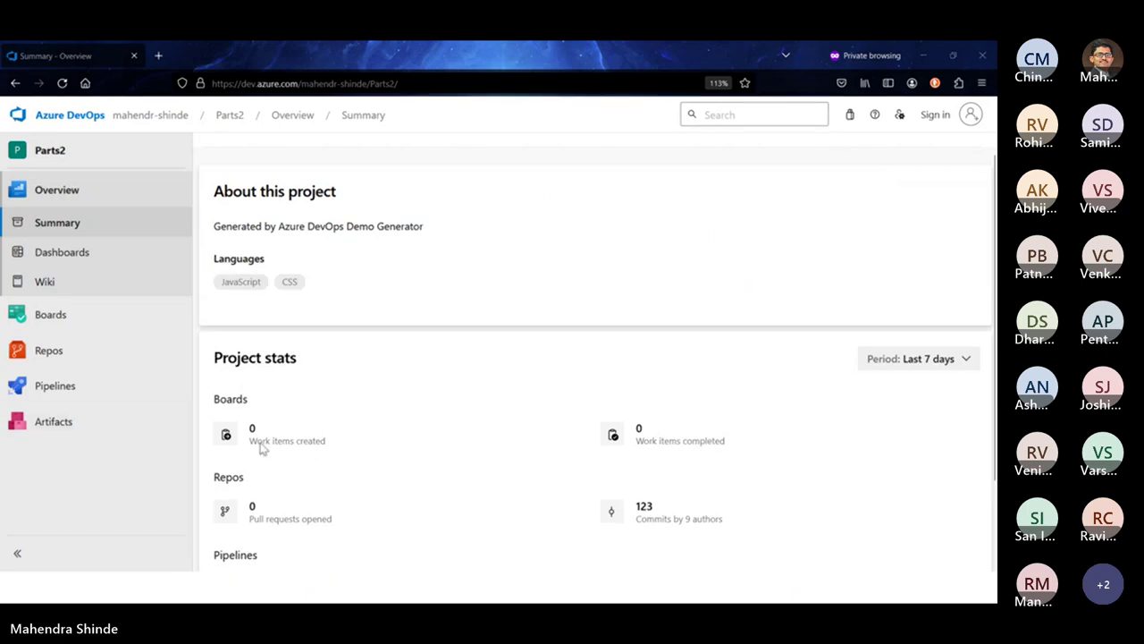
click(79, 258)
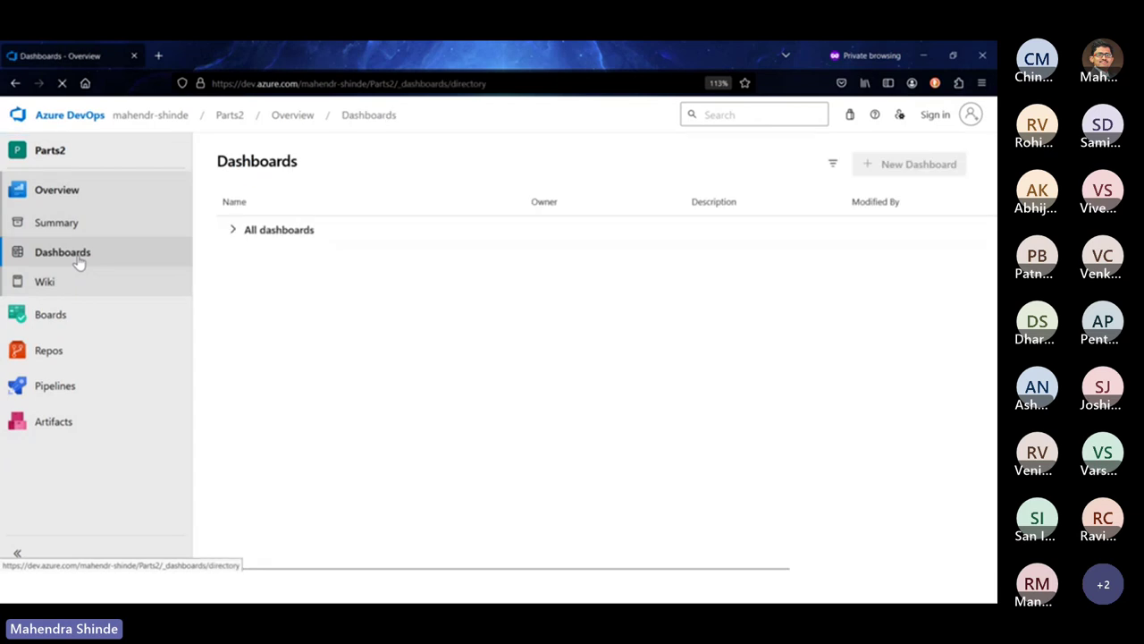
click(55, 318)
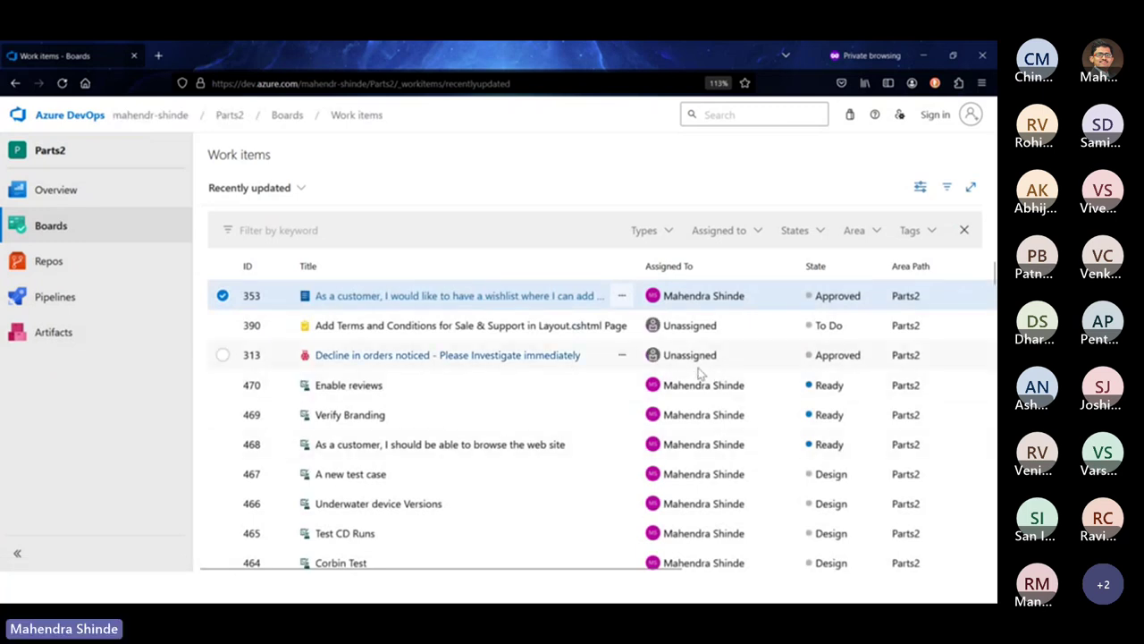
mouse_move(49, 264)
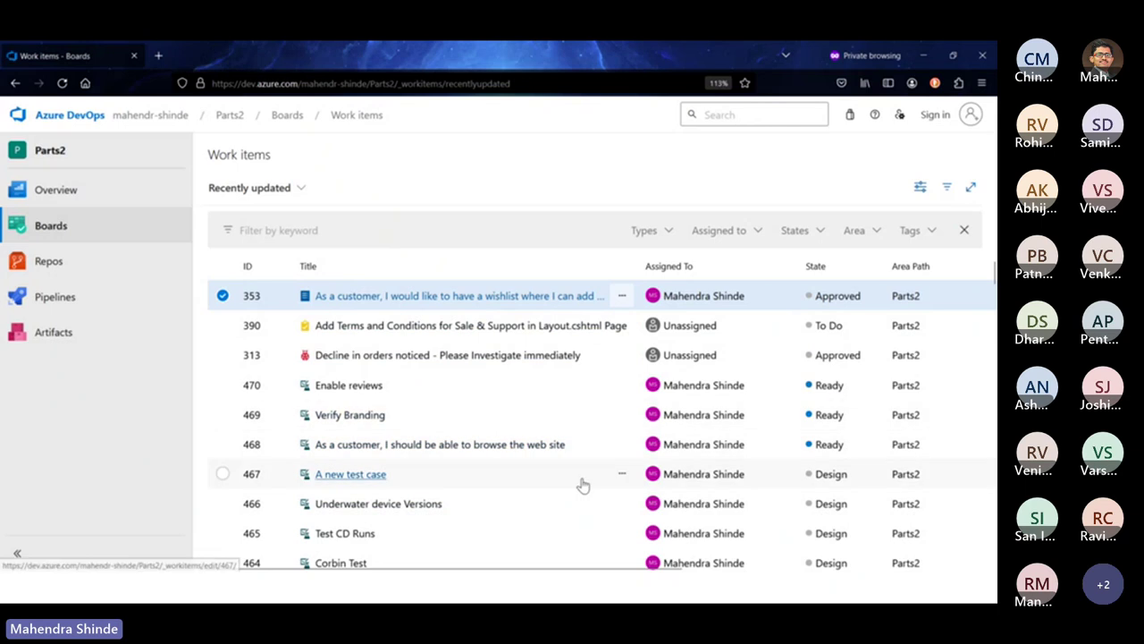
scroll(582, 484, down, 4)
scroll(582, 484, down, 8)
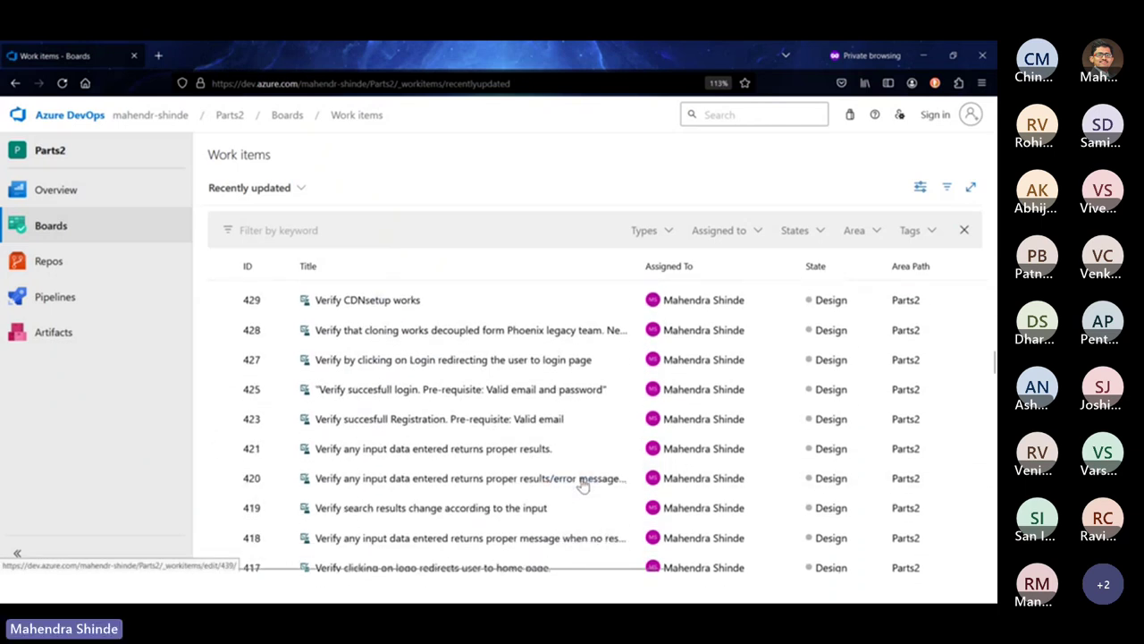
scroll(582, 484, up, 12)
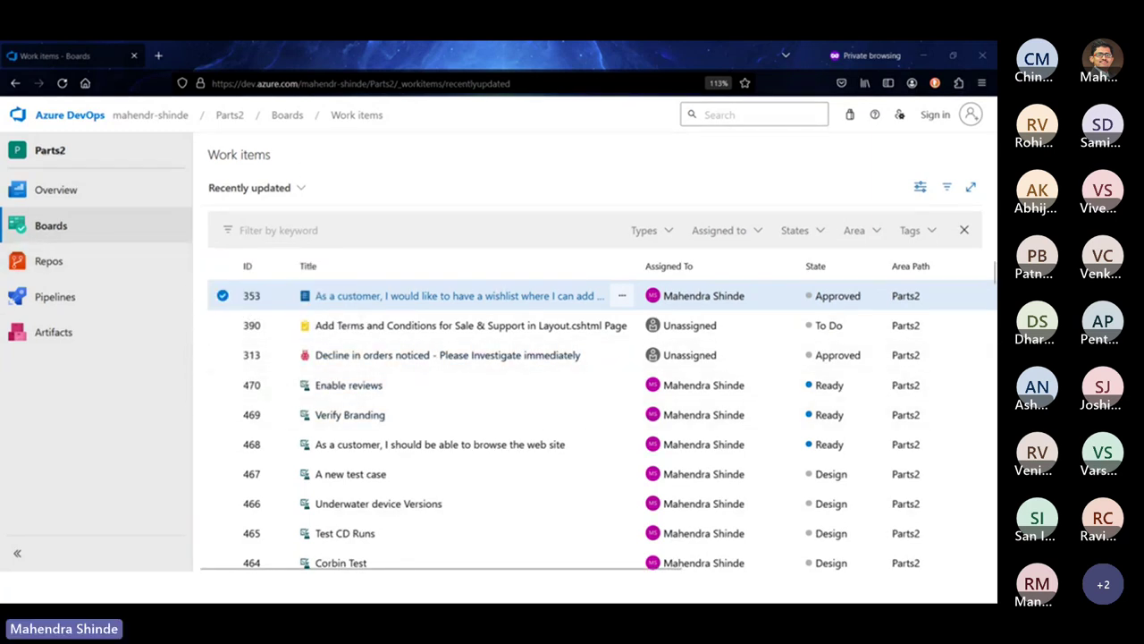
scroll(486, 366, down, 10)
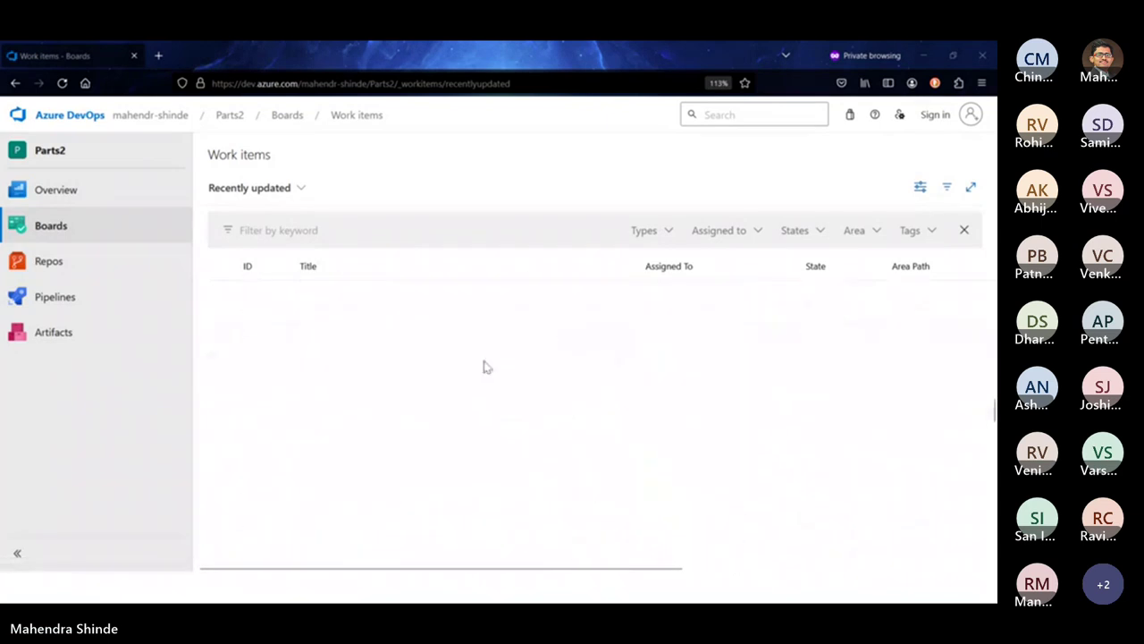
click(922, 55)
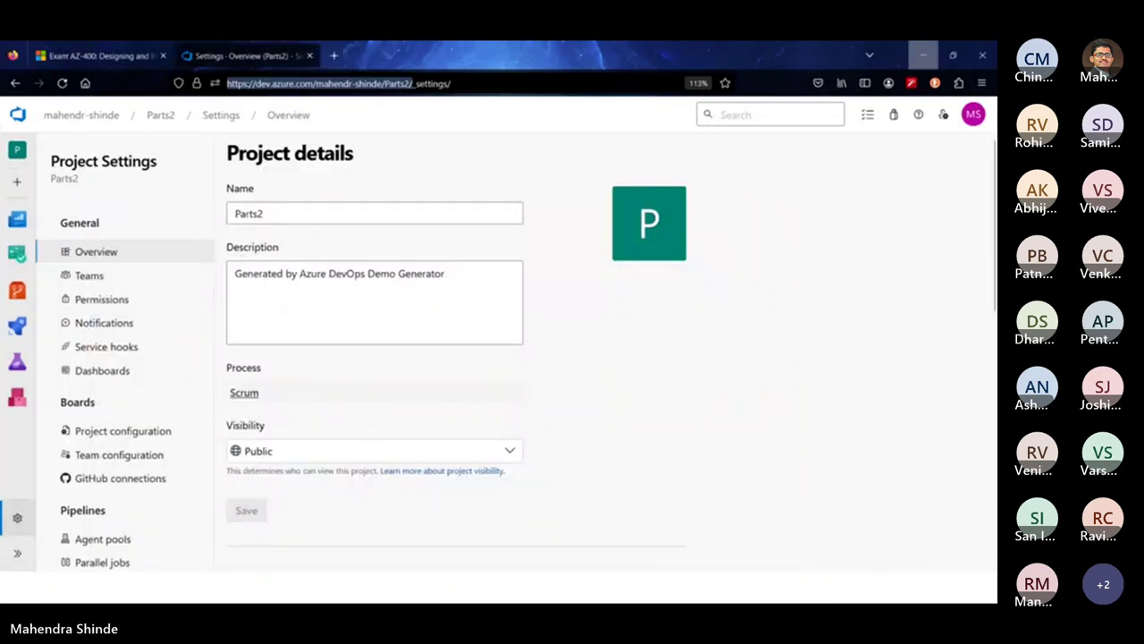
click(922, 56)
Advance the slides from the GitHub Projects introduction through to Customize Project views
click(530, 385)
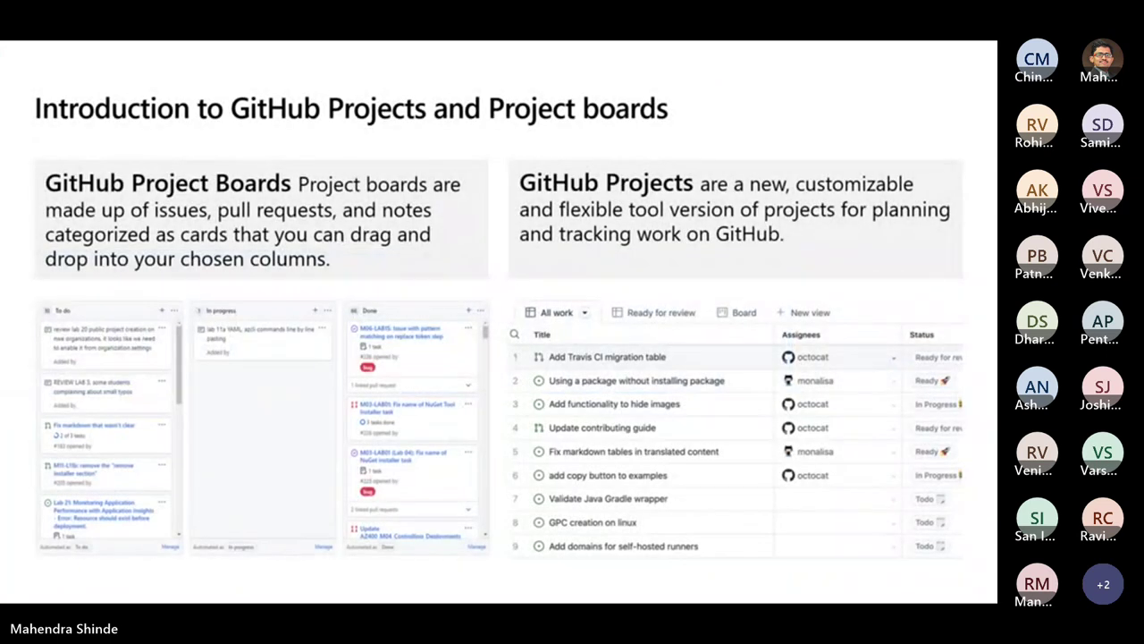
key(Right)
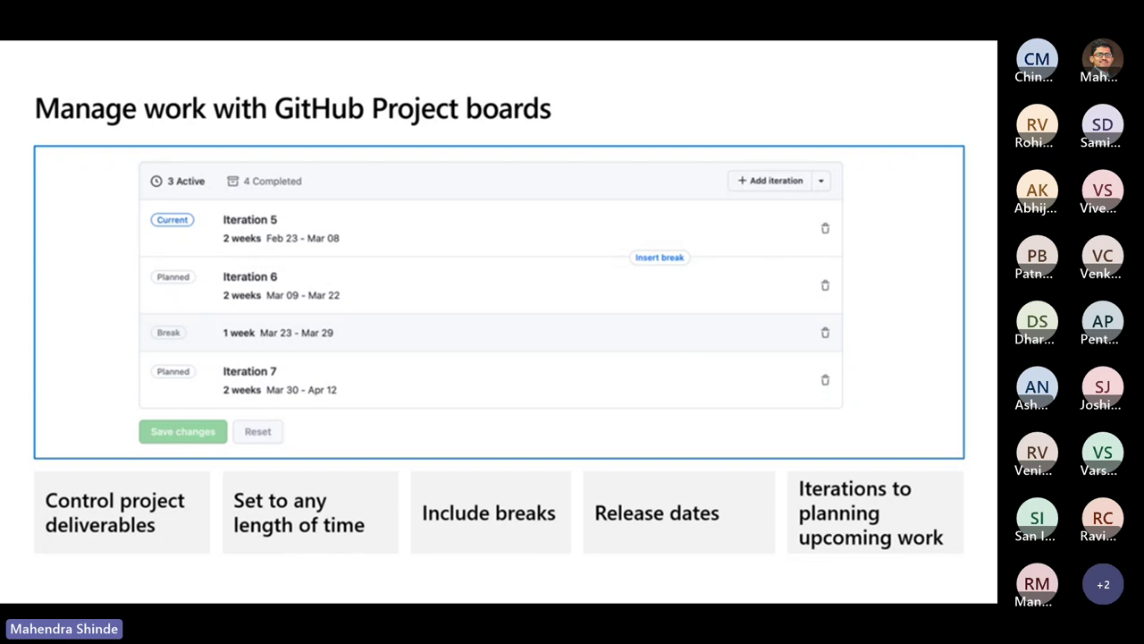
click(588, 339)
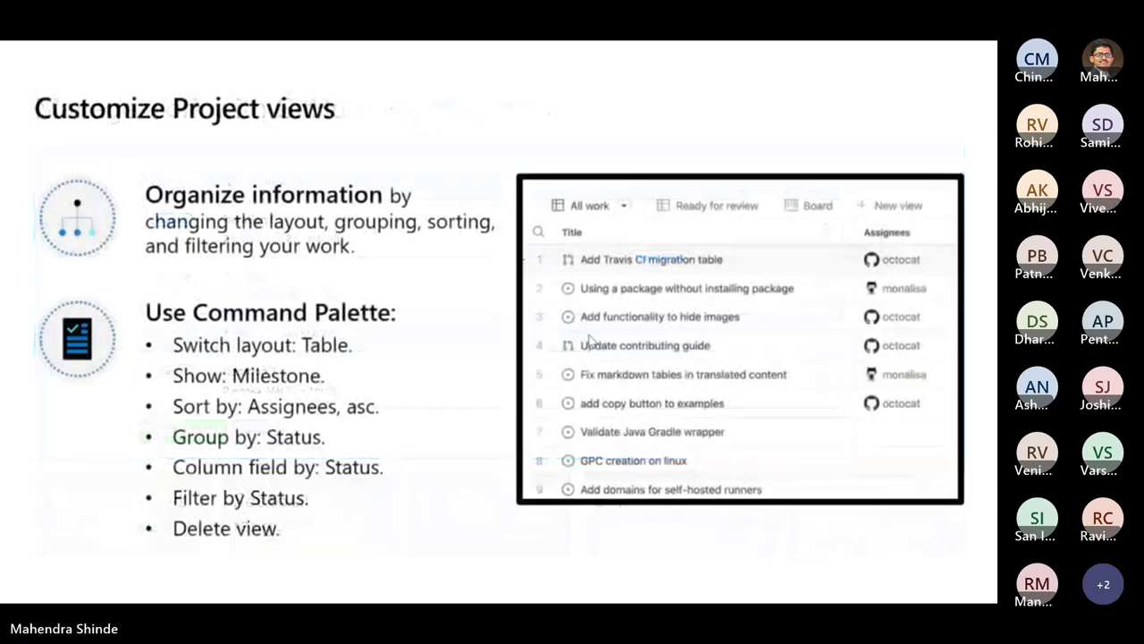